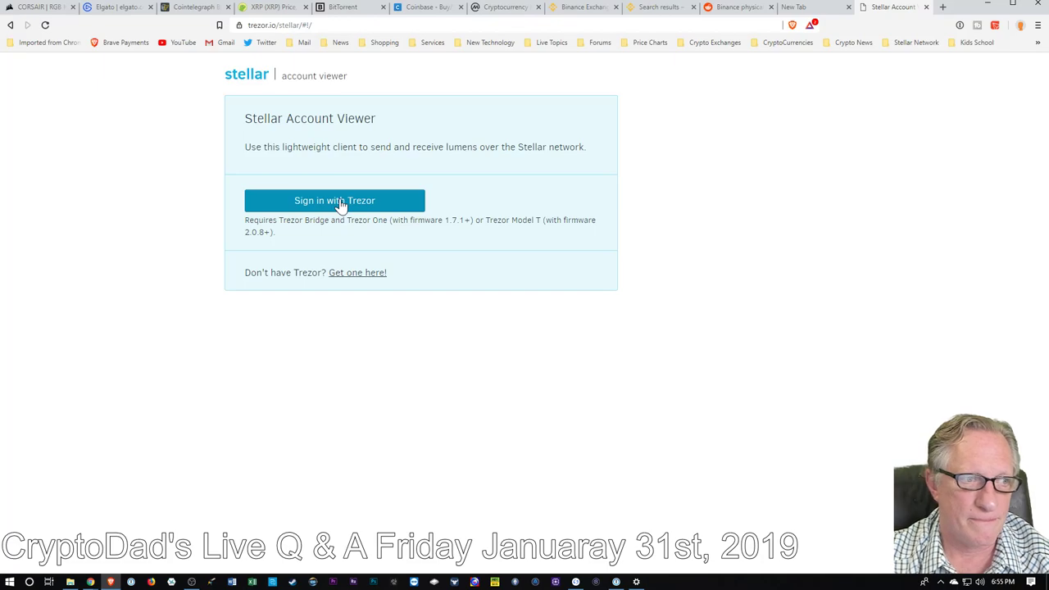
Sign in to the Stellar account viewer with Trezor, export the address for account #1, and review the transaction history.
left_click(344, 204)
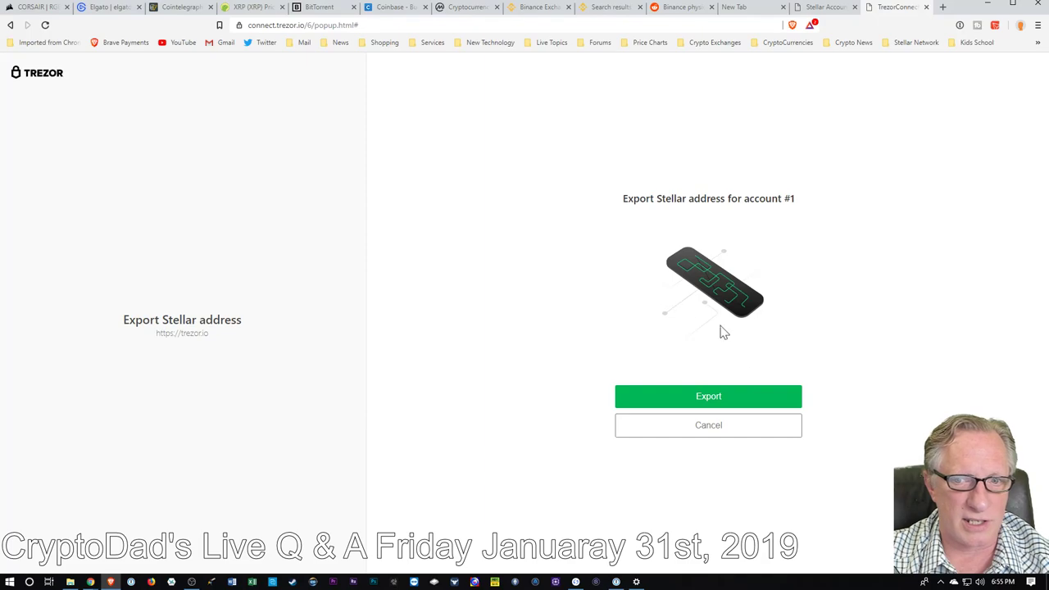
left_click(721, 399)
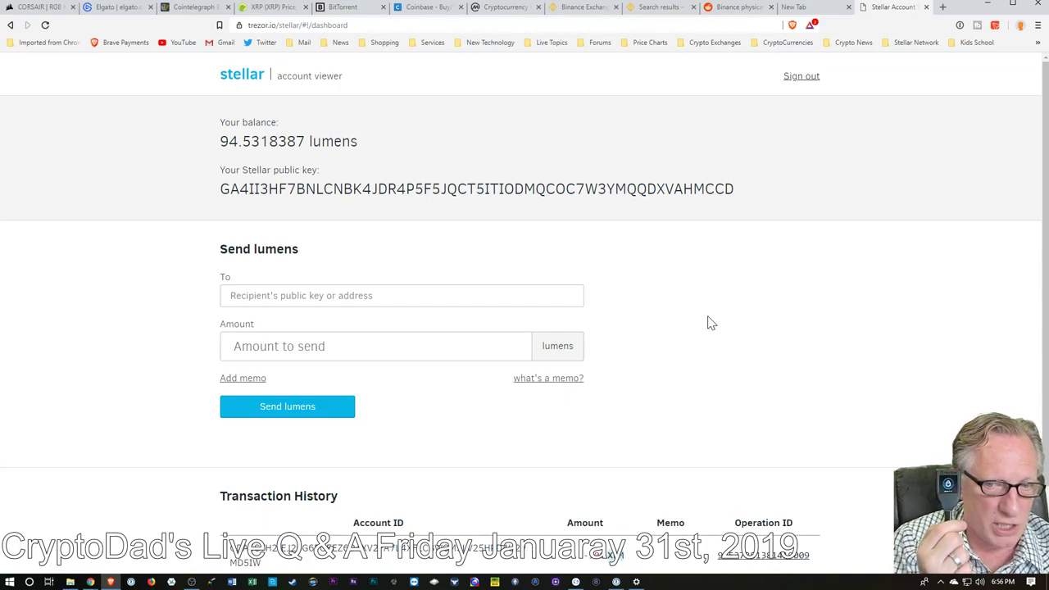
scroll(721, 312, "down", 1)
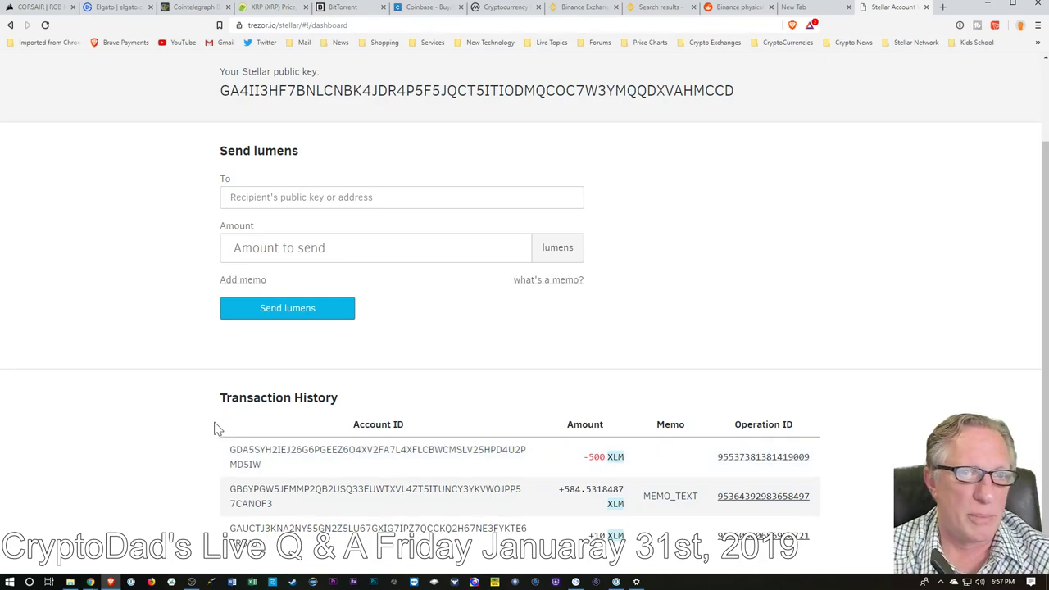
scroll(181, 434, "up", 2)
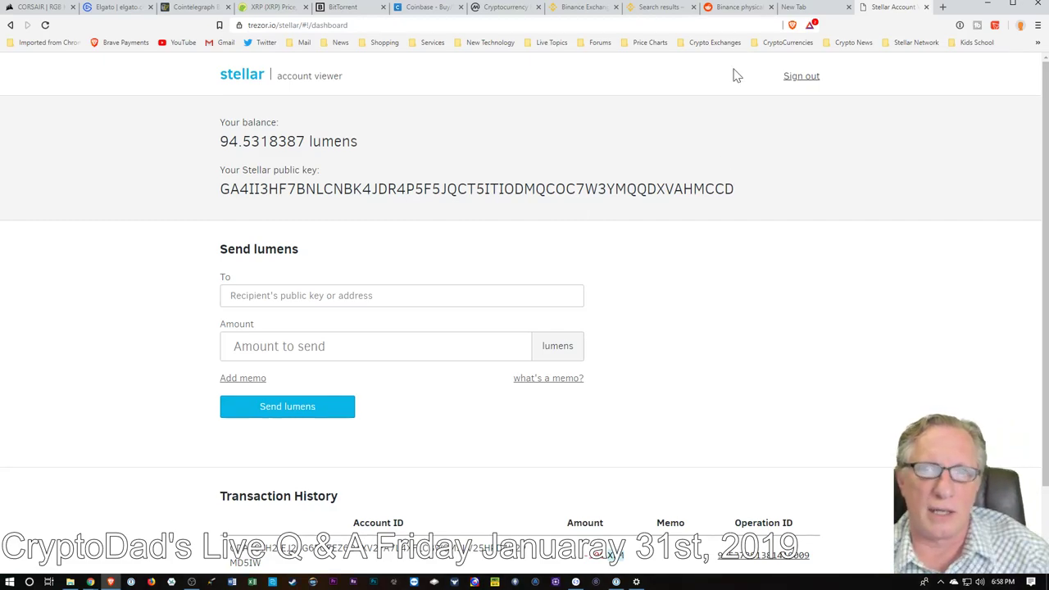
Open the Stellar lumen wallets page in the blank tab, choose Ledger with Account Viewer, and sign in with the default Ledger account.
left_click(798, 7)
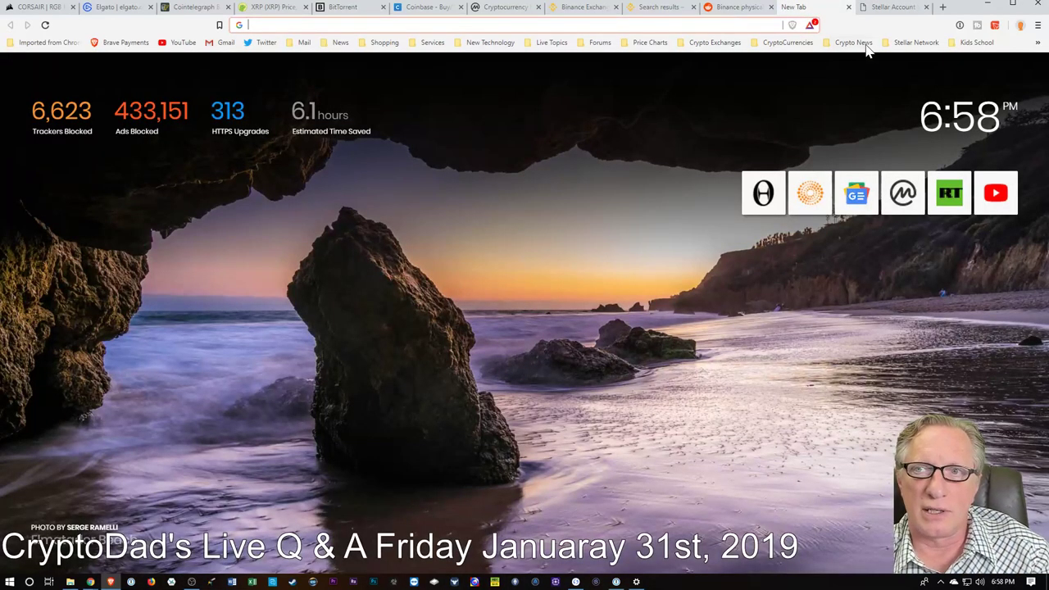
left_click(914, 43)
left_click(901, 106)
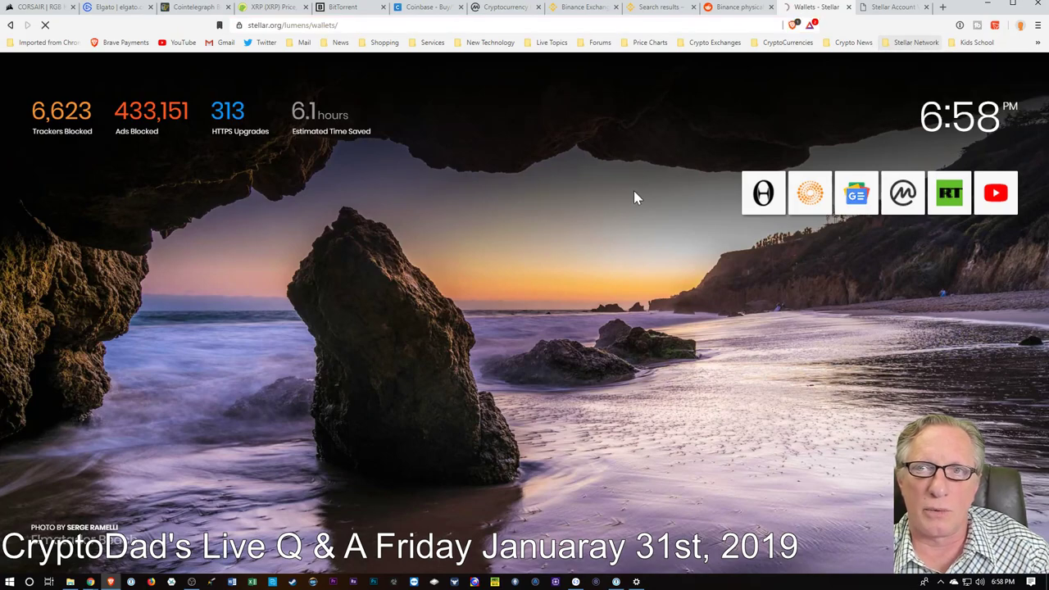
scroll(648, 433, "down", 2)
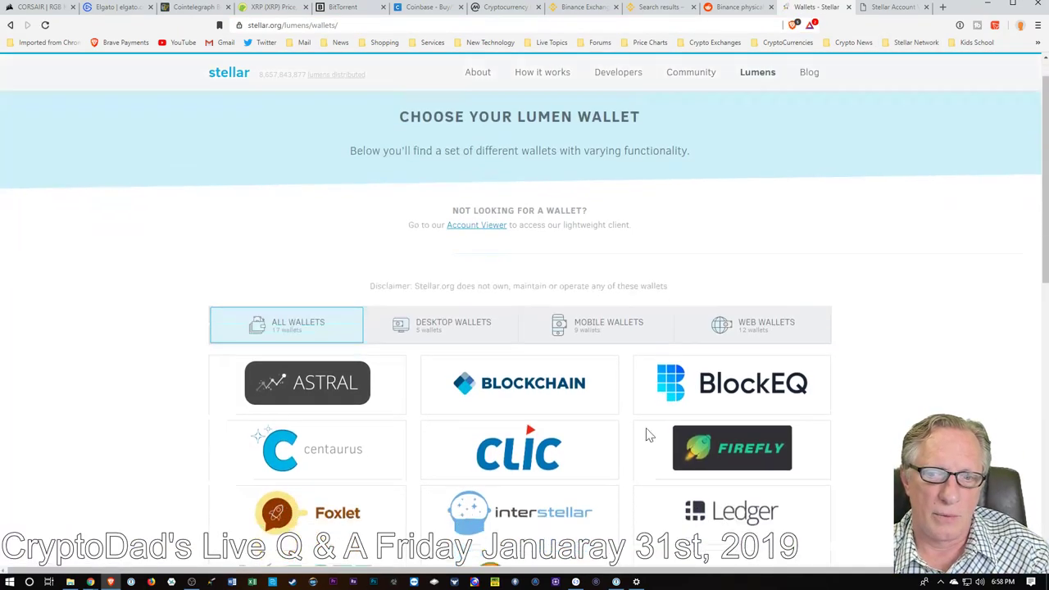
left_click(739, 387)
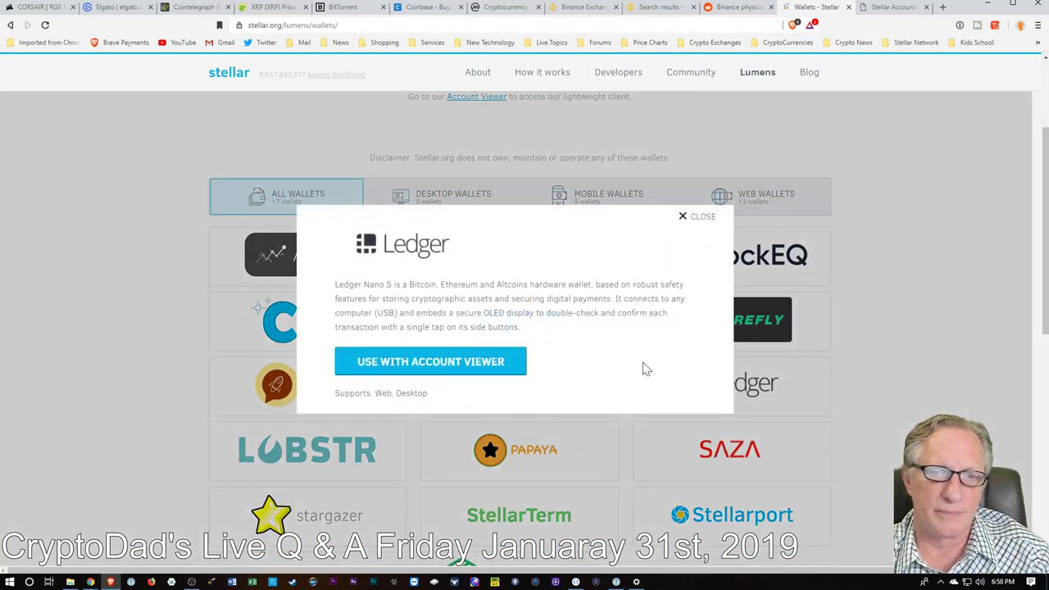
left_click(424, 368)
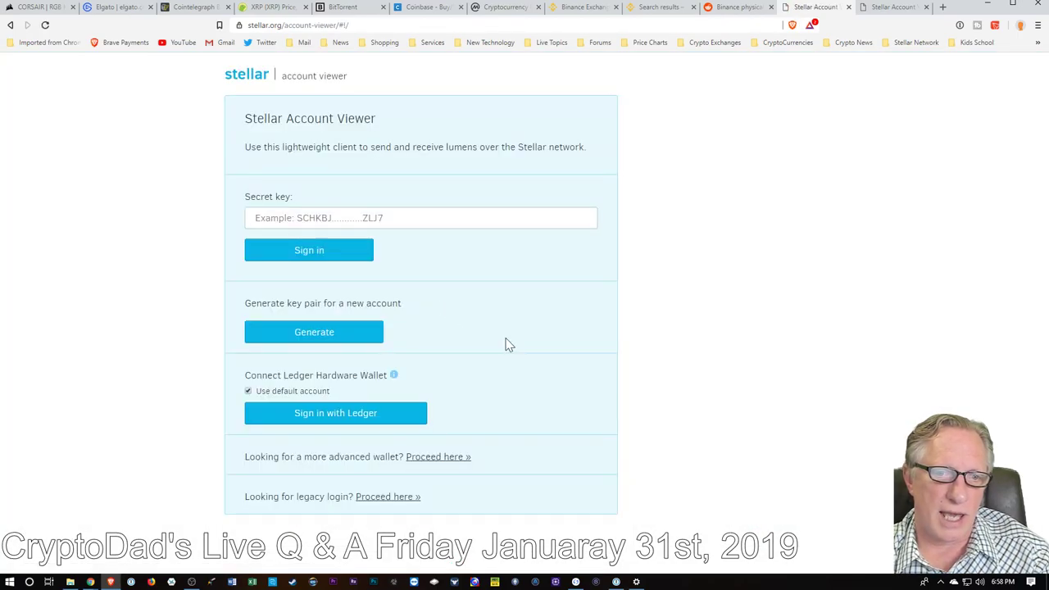
left_click(363, 427)
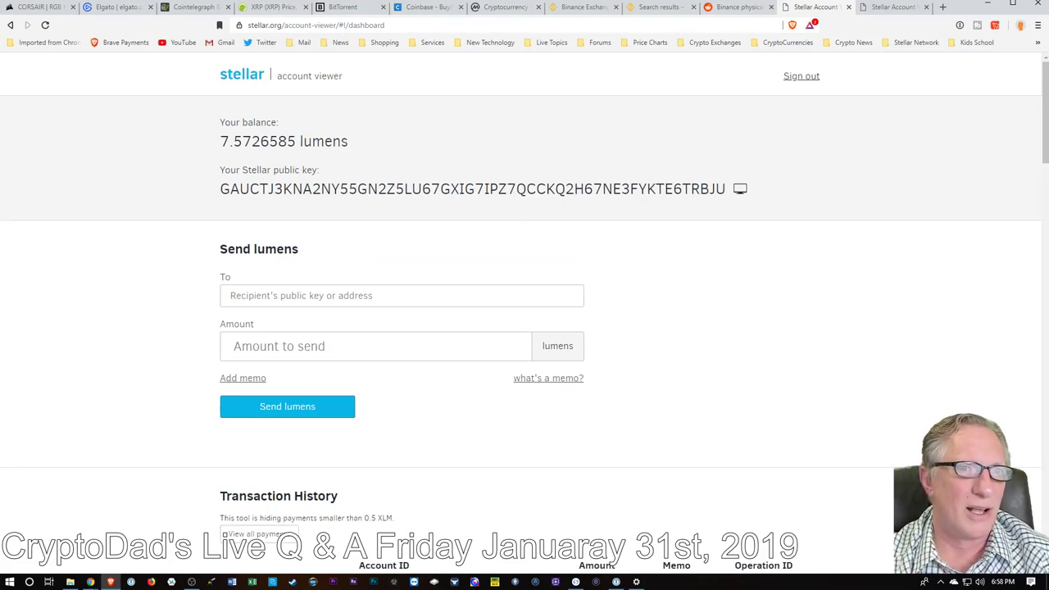
Copy the Ledger account's Stellar public key and paste it as the recipient in the Trezor account's Send lumens form.
left_click_drag(219, 189, 726, 188)
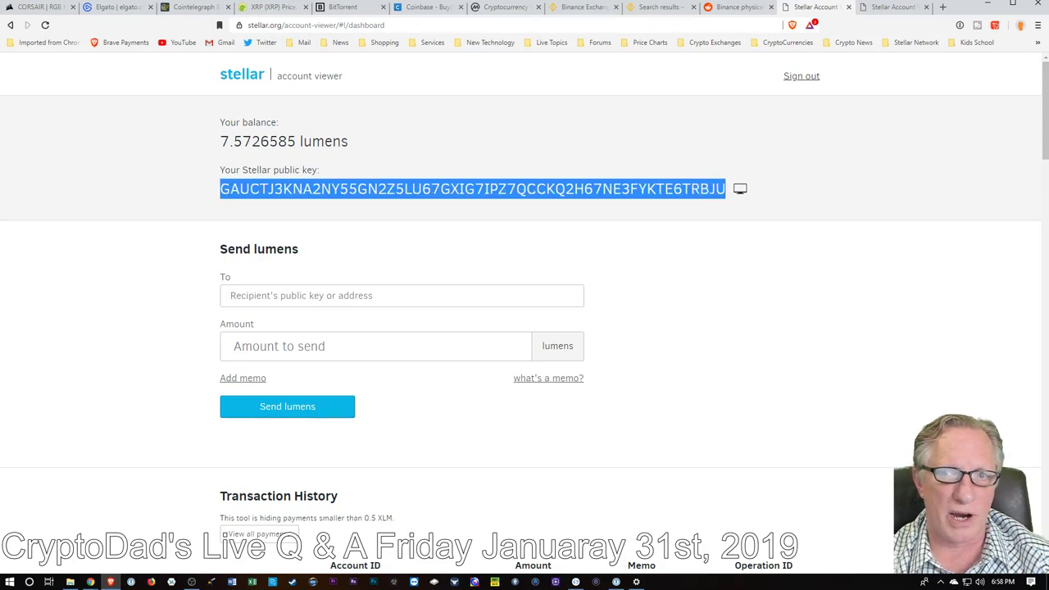
right_click(442, 195)
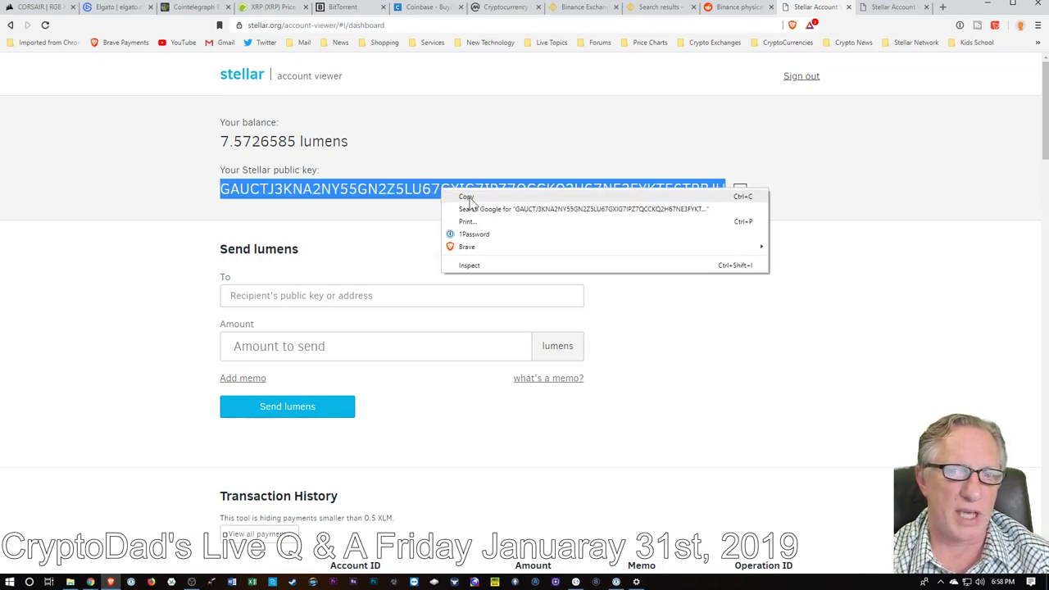
left_click(455, 200)
left_click(885, 8)
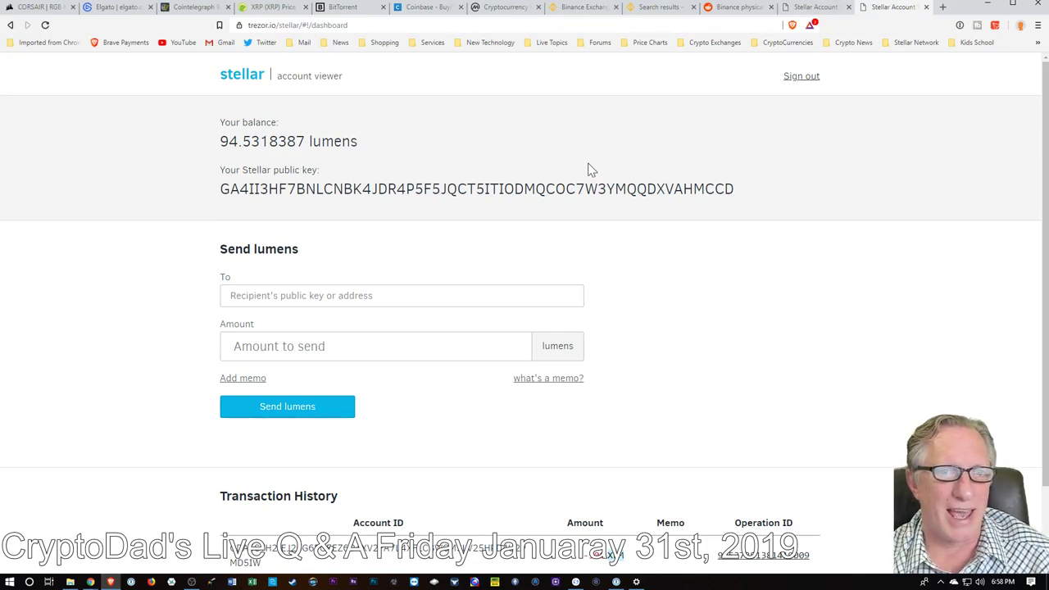
left_click(250, 299)
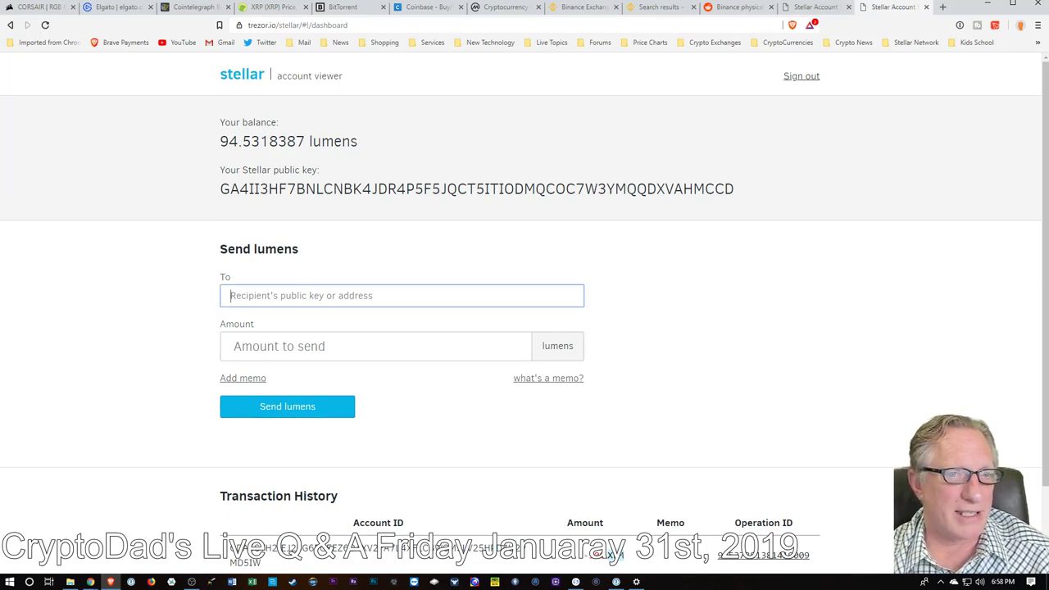
right_click(250, 299)
left_click(277, 380)
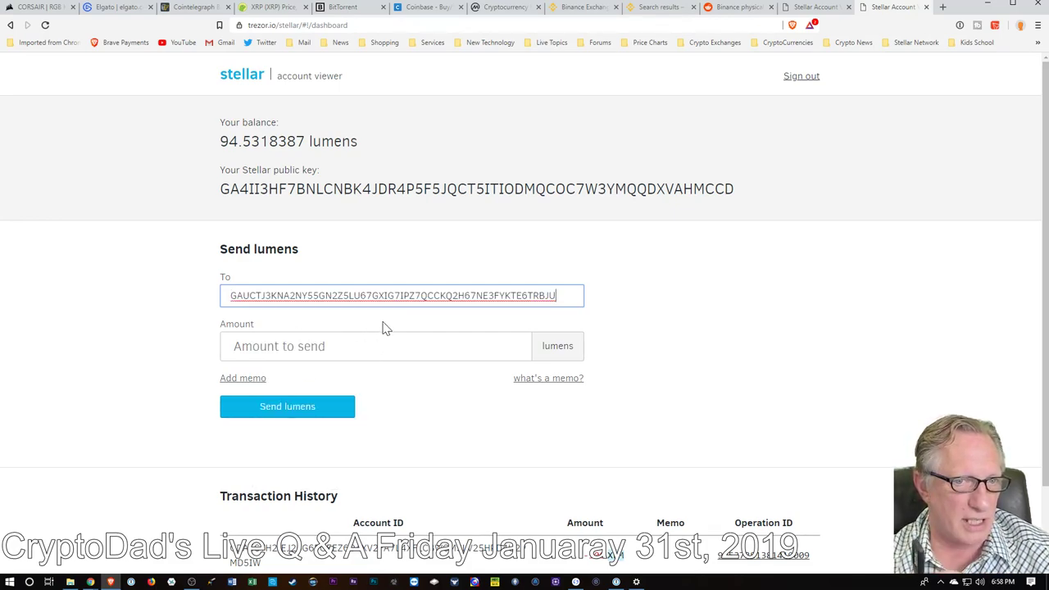
Set the amount to 20 lumens without a memo and proceed to the transaction review.
left_click(328, 346)
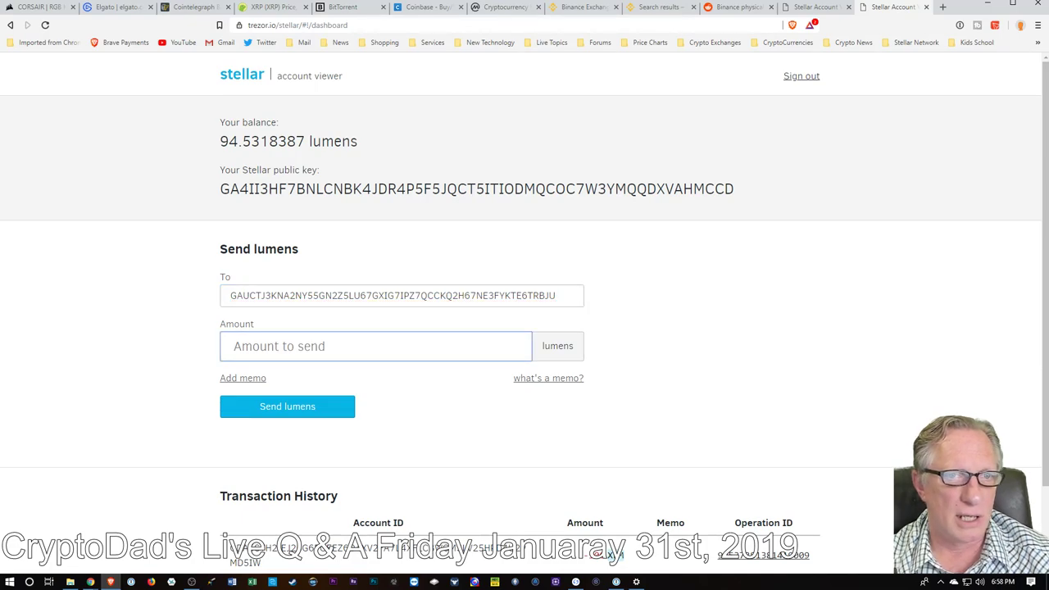
type("0")
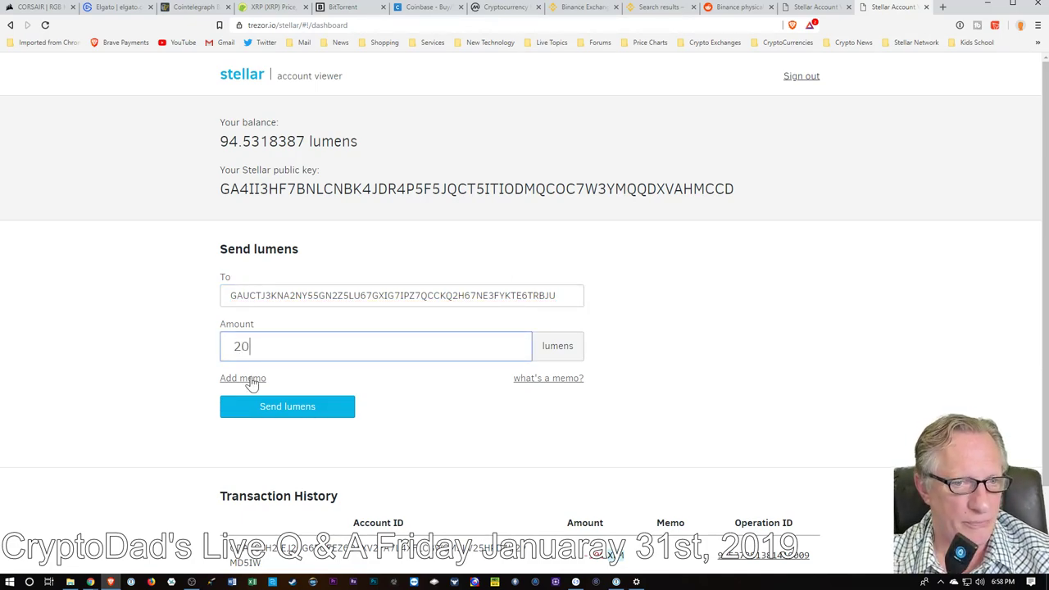
left_click(288, 414)
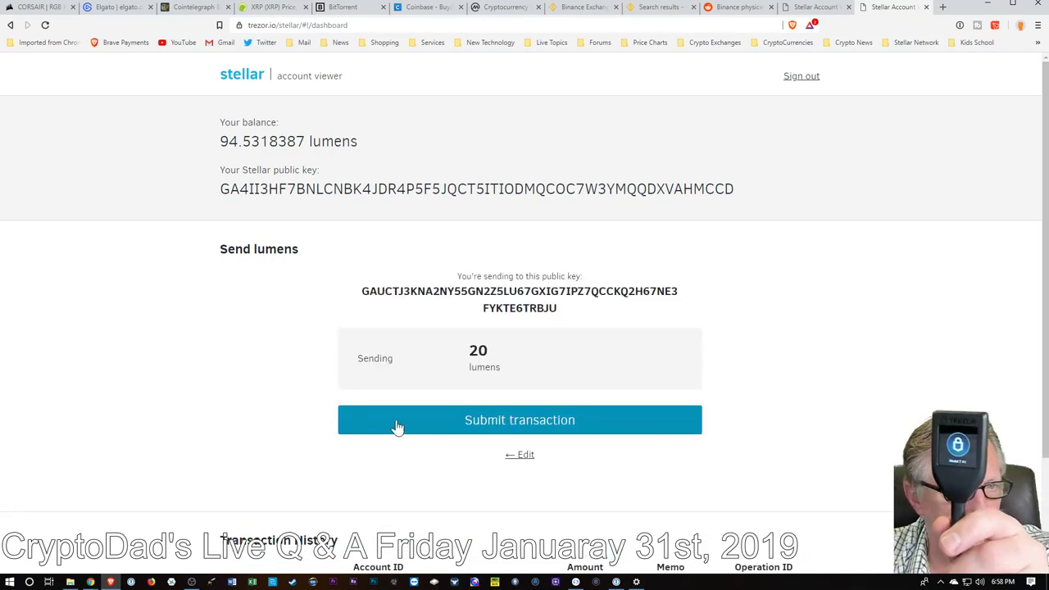
Submit the transaction and allow trezor.io to sign it with the Trezor device once for this session.
left_click(516, 434)
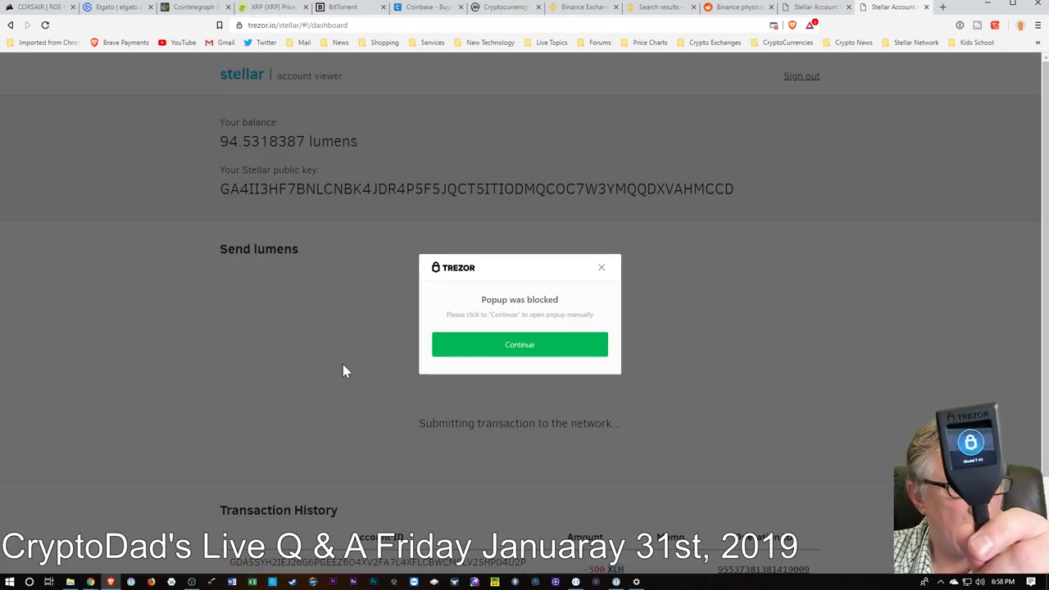
left_click(516, 351)
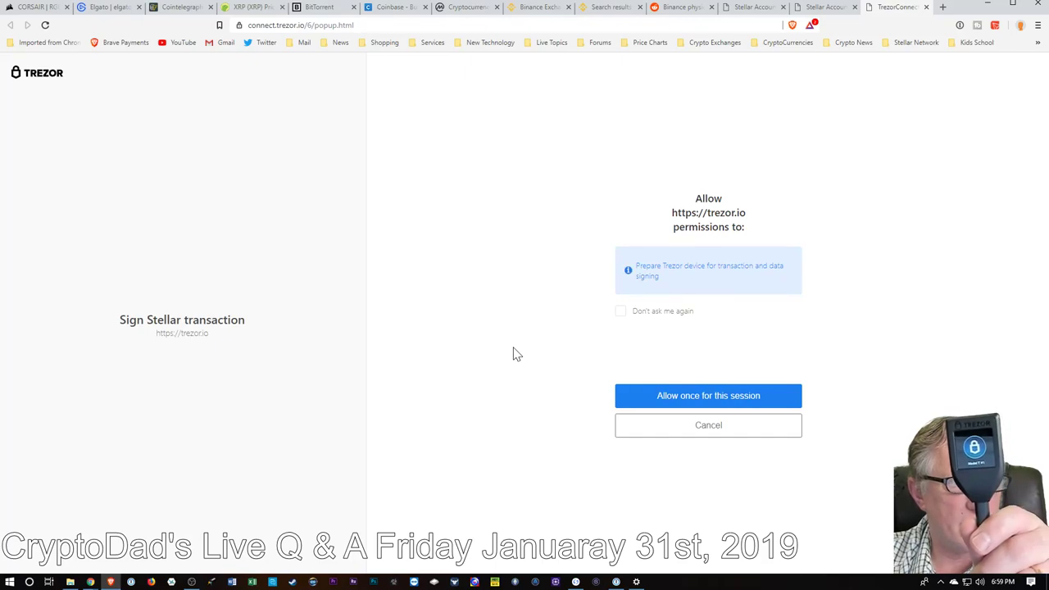
left_click(709, 398)
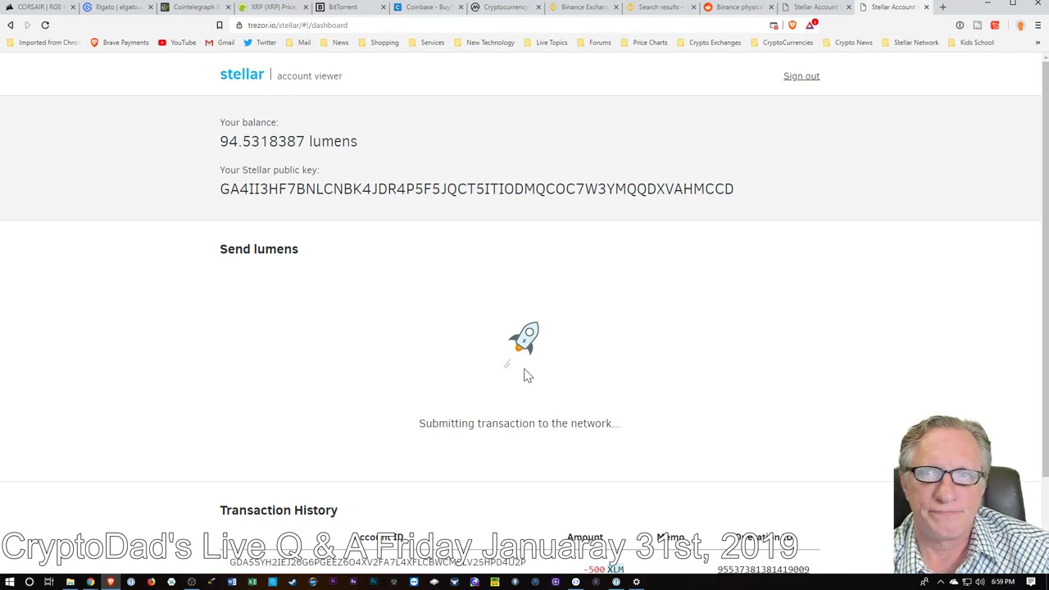
scroll(570, 279, "down", 2)
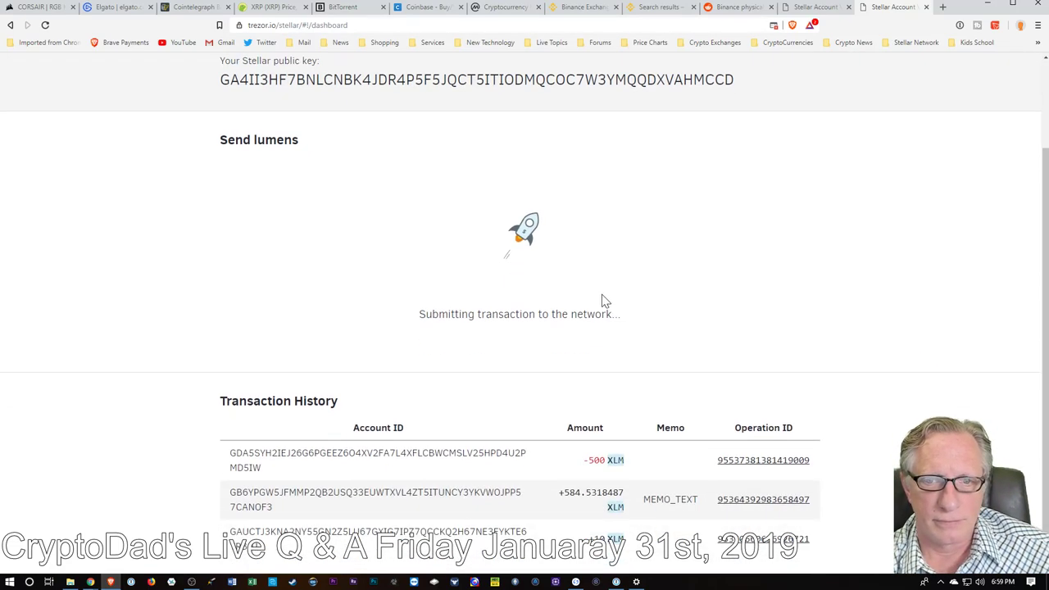
scroll(602, 294, "up", 2)
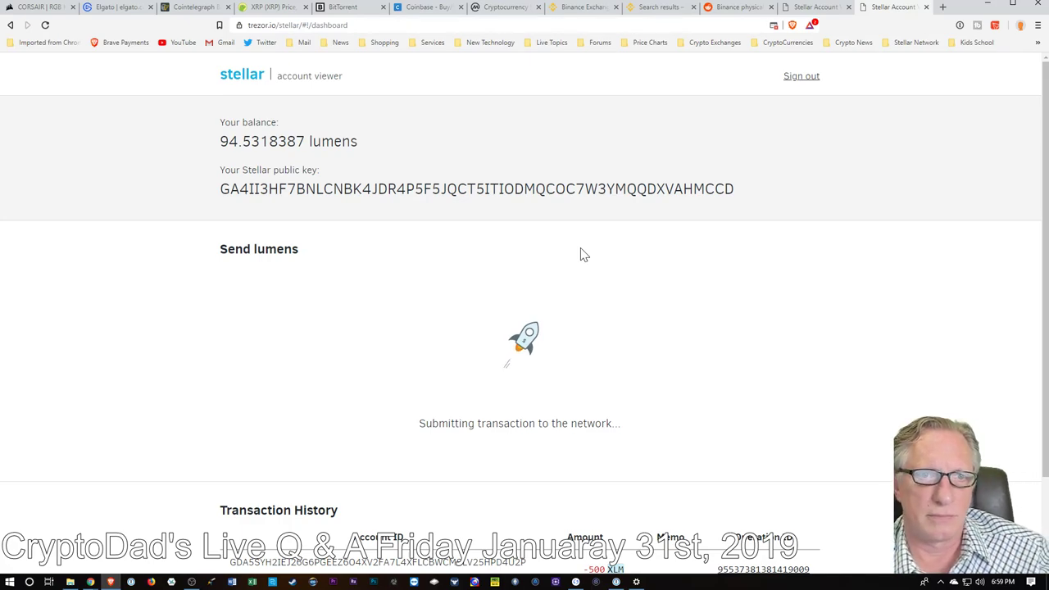
scroll(737, 254, "down", 2)
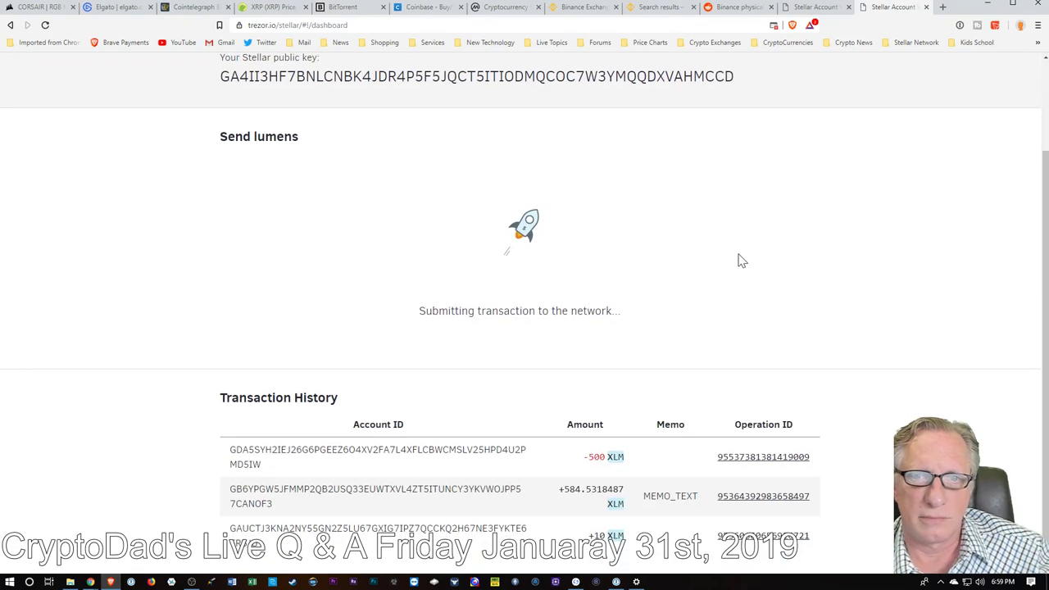
scroll(740, 261, "up", 2)
Reload the Ledger account viewer, sign in with Ledger again, and check the balance and transaction history for the incoming payment.
left_click(810, 8)
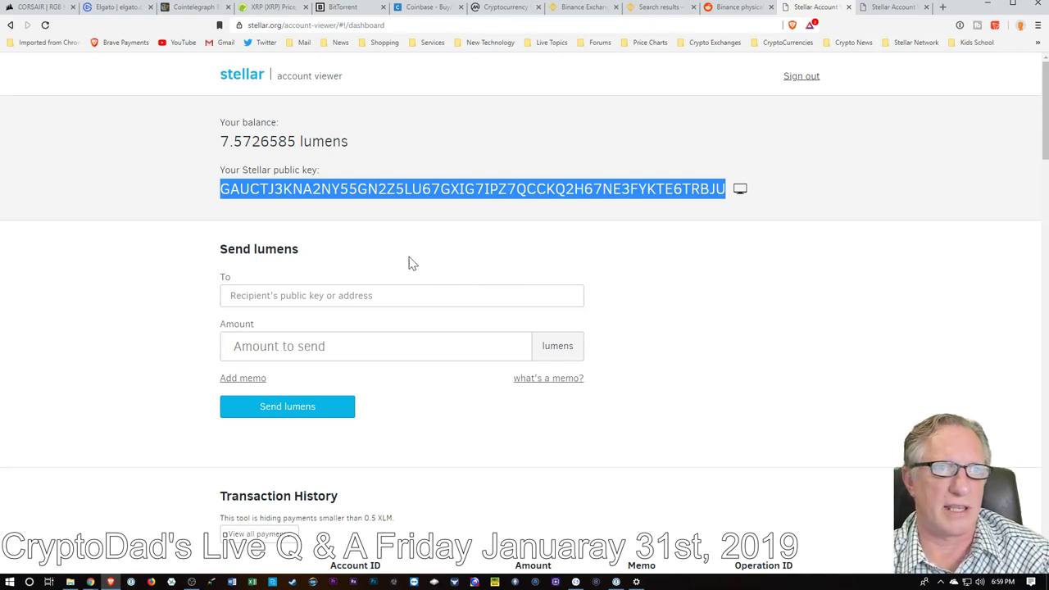
left_click(46, 26)
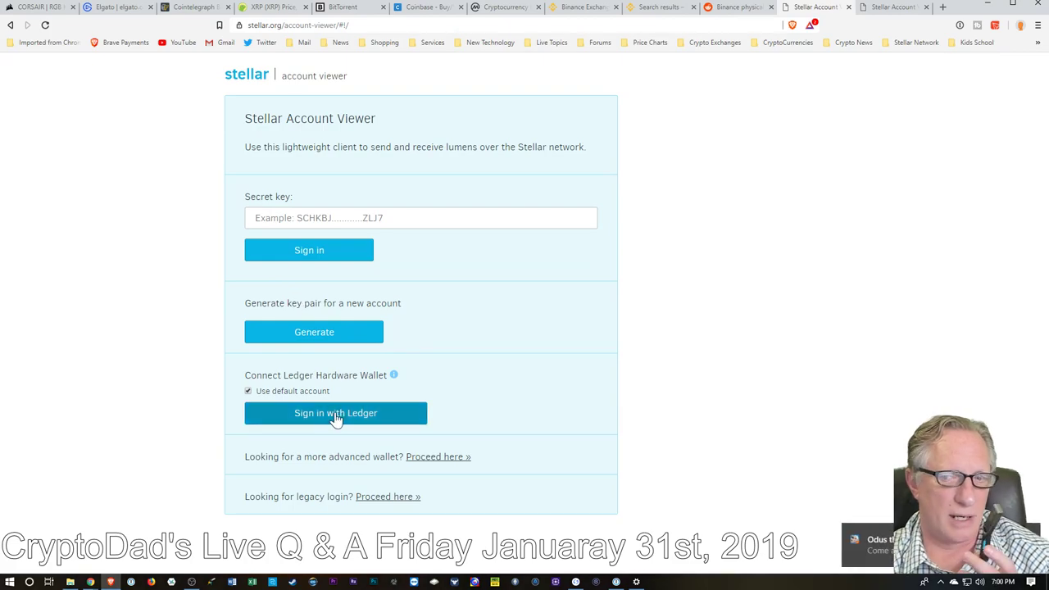
left_click(303, 415)
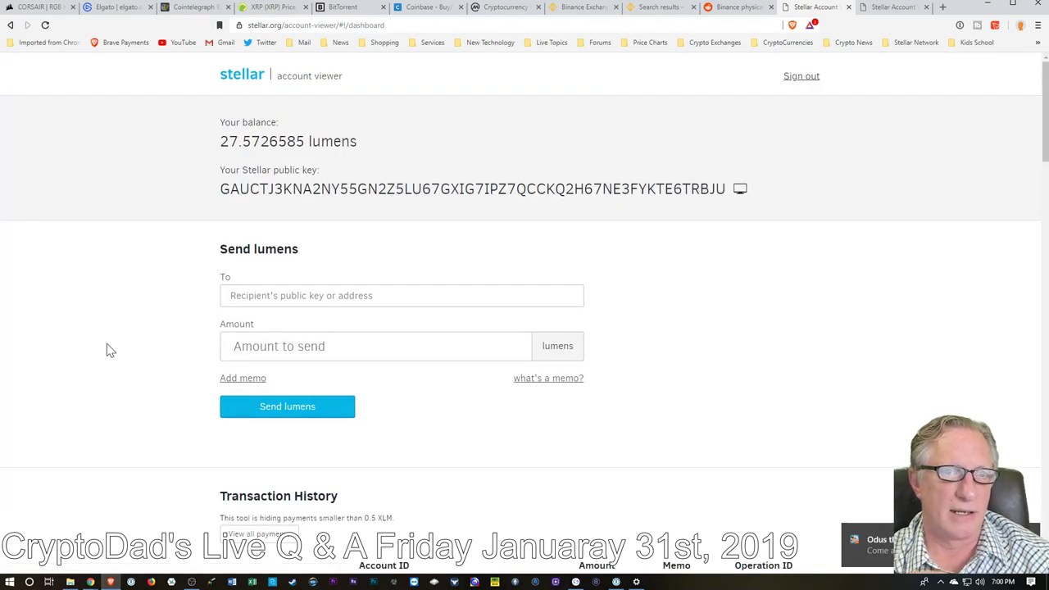
scroll(506, 378, "down", 3)
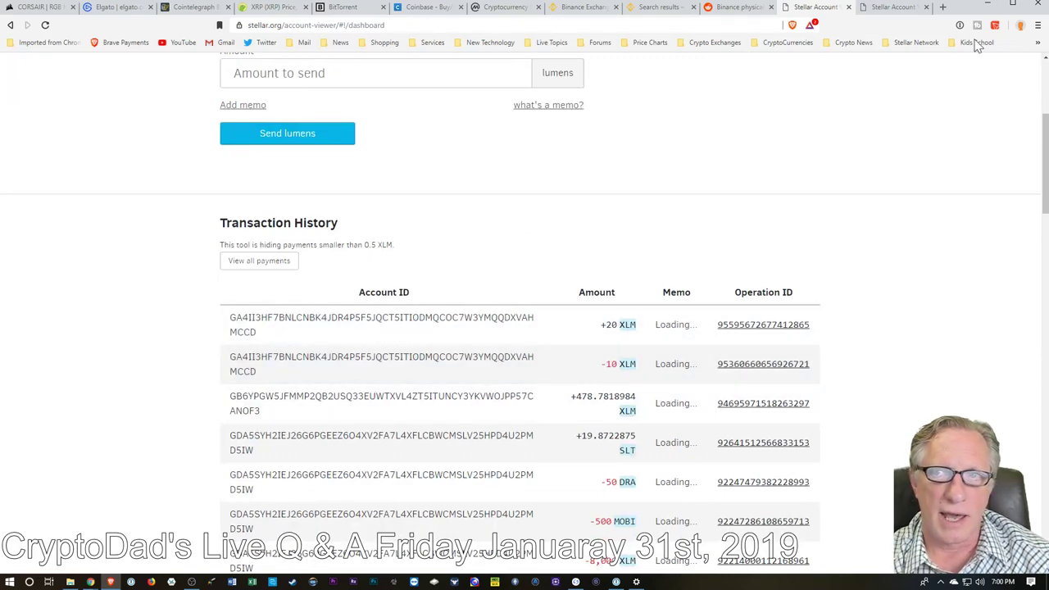
Reload the Trezor account viewer, sign in with Trezor again, and compare its transaction history with the Ledger account's.
left_click(891, 11)
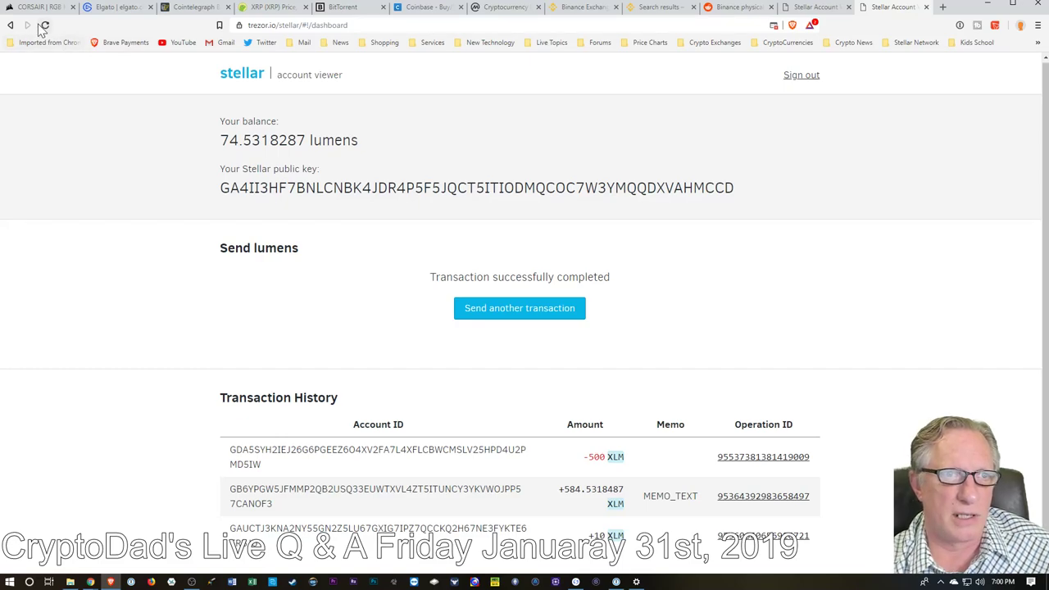
key("F5")
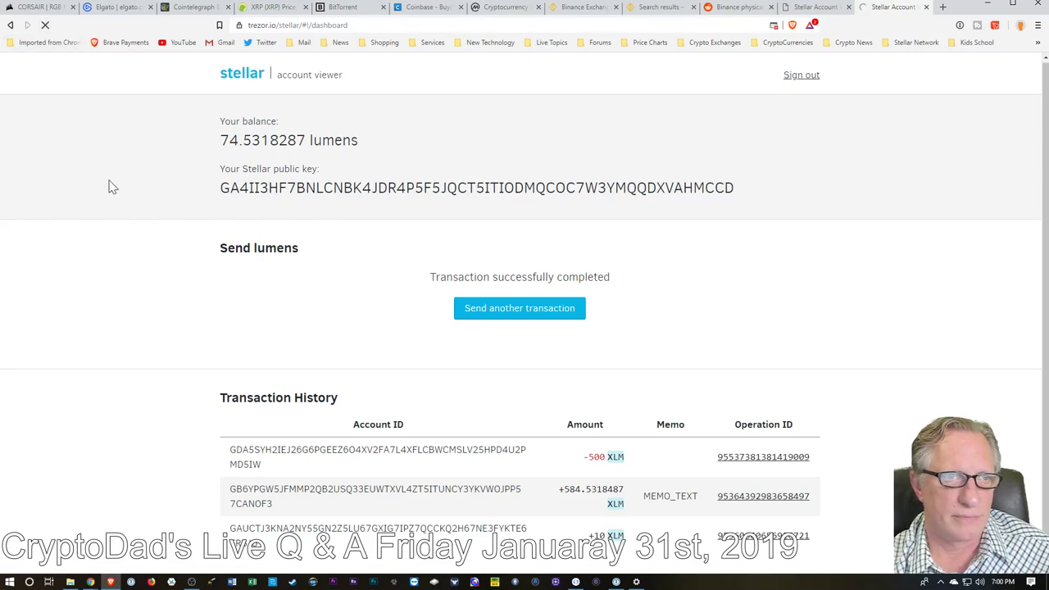
left_click(335, 205)
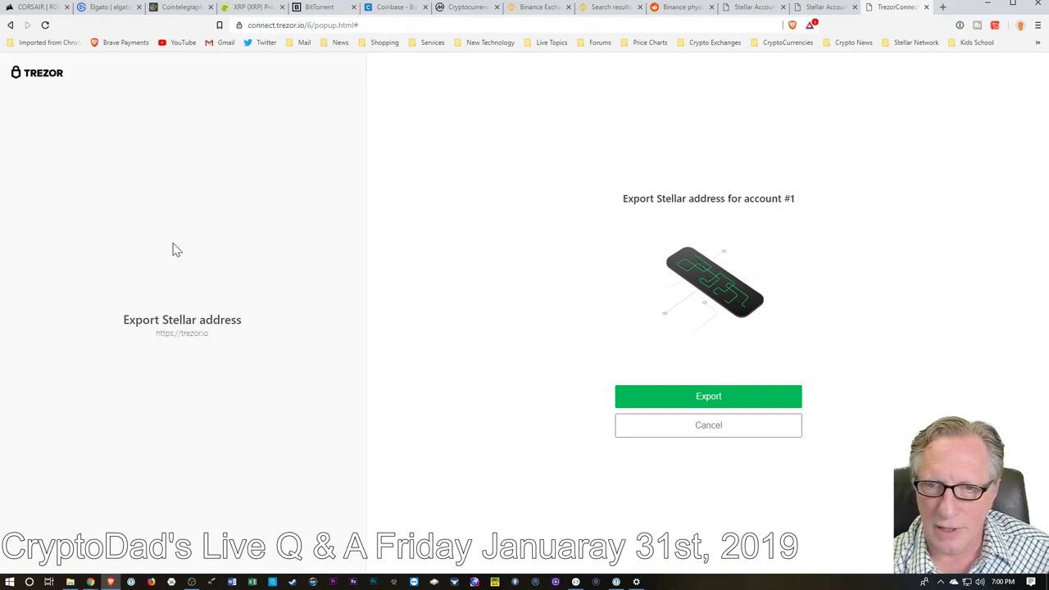
left_click(732, 403)
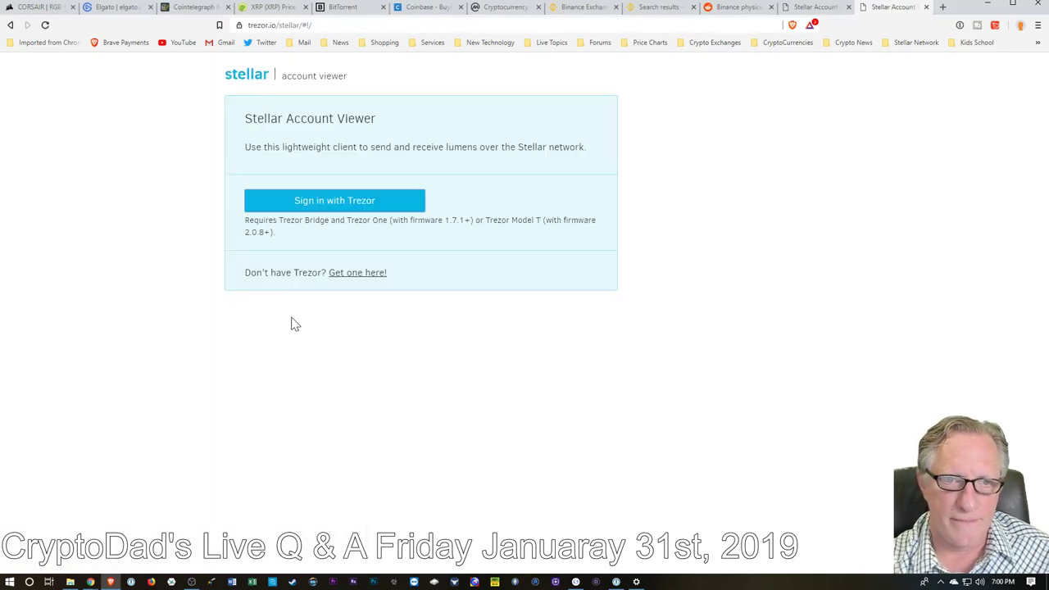
scroll(114, 334, "down", 2)
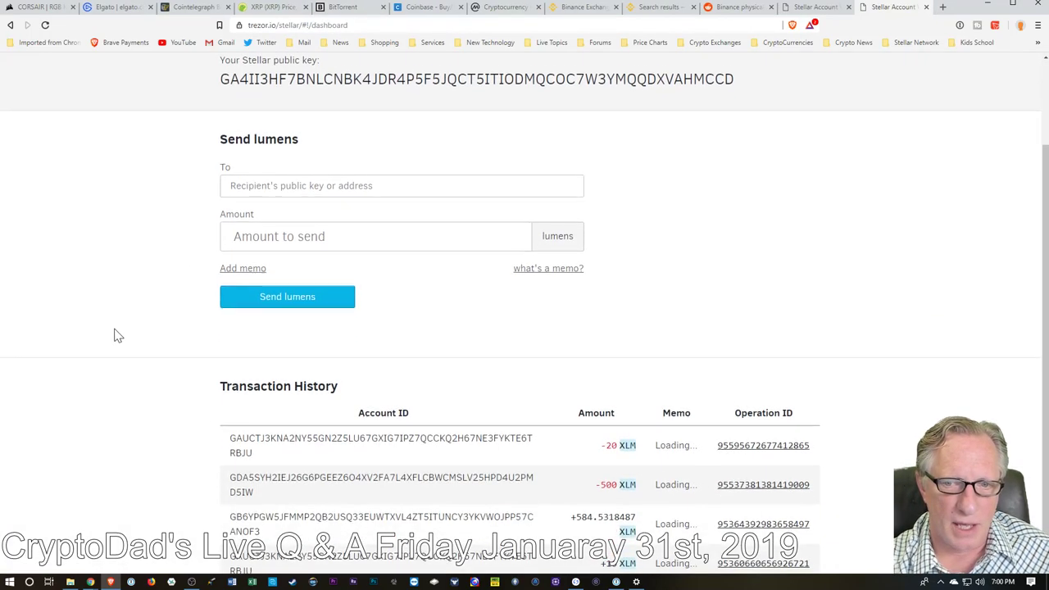
scroll(115, 334, "down", 1)
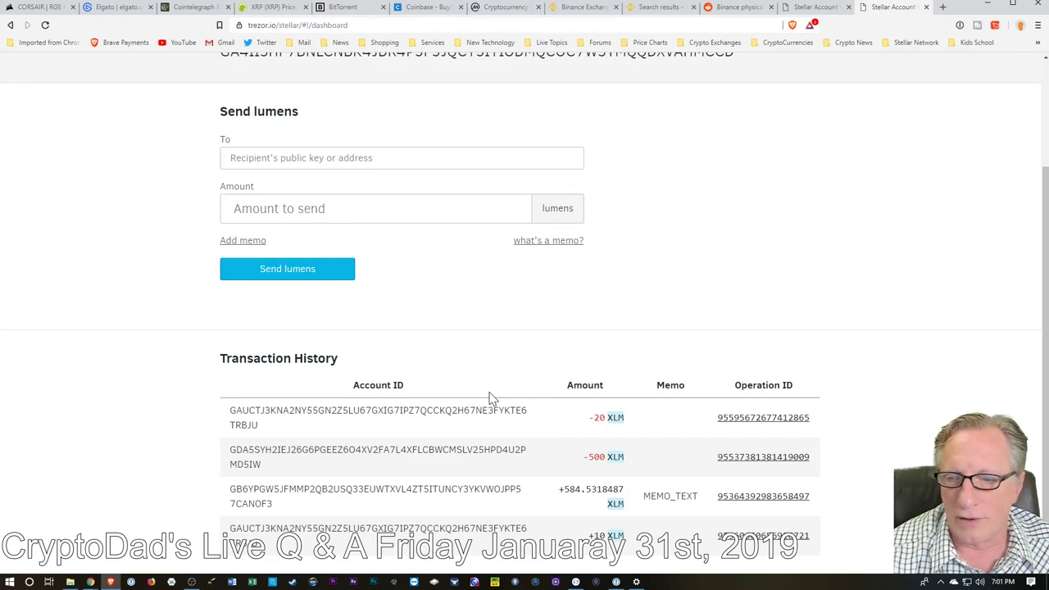
left_click(813, 10)
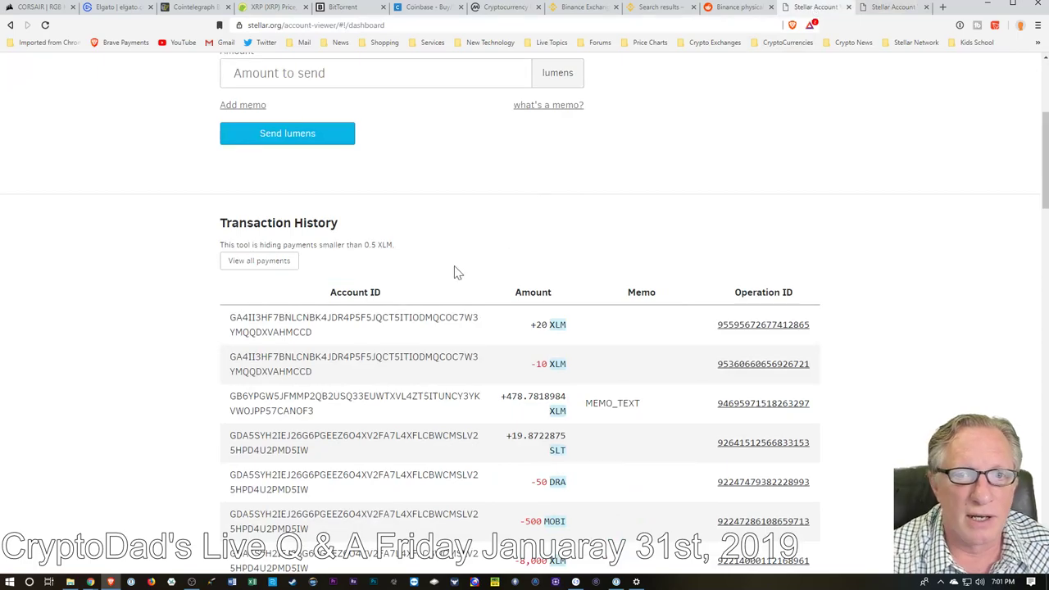
Check the Ledger account's lumen balance and public key against the latest entries in its transaction history.
scroll(143, 355, "up", 3)
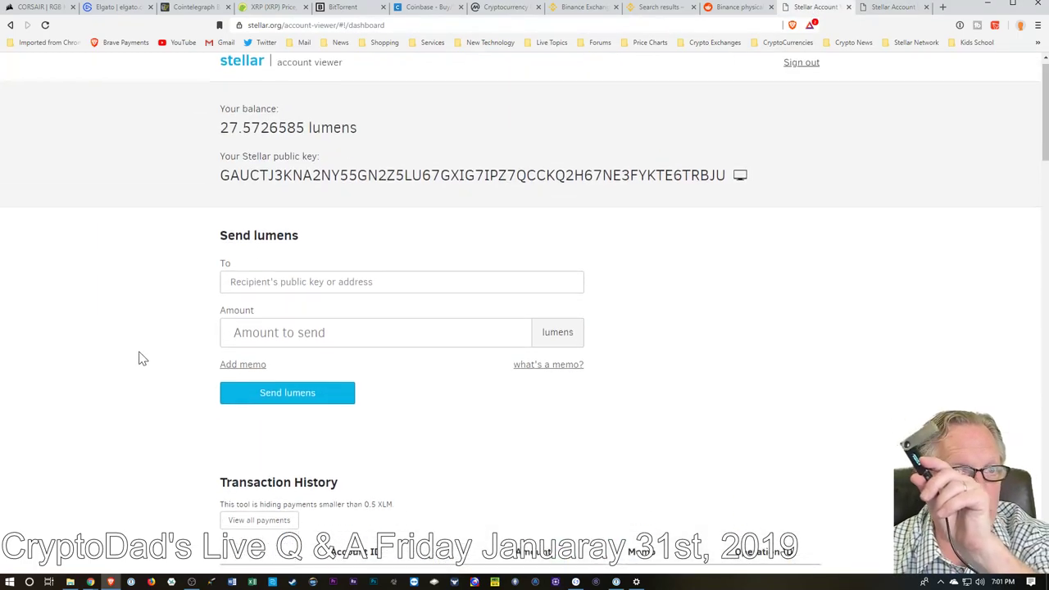
scroll(141, 357, "up", 1)
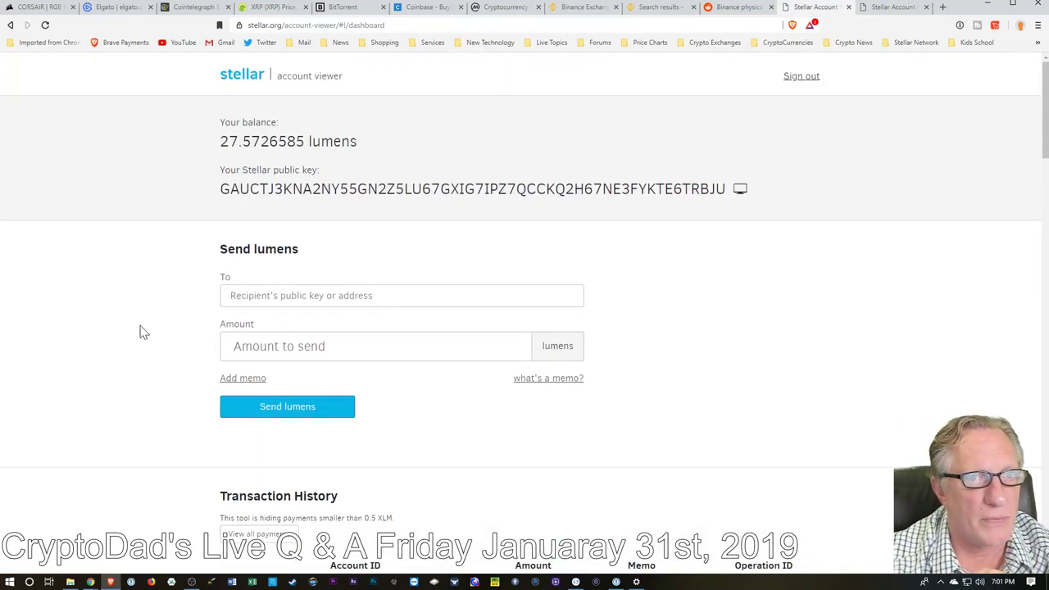
scroll(137, 333, "down", 4)
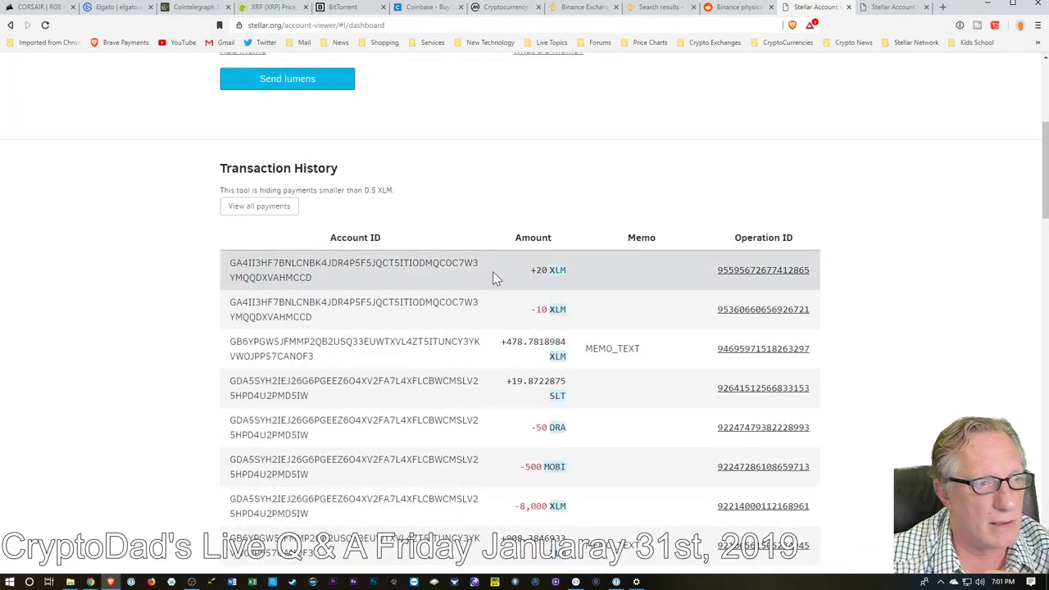
scroll(180, 314, "up", 4)
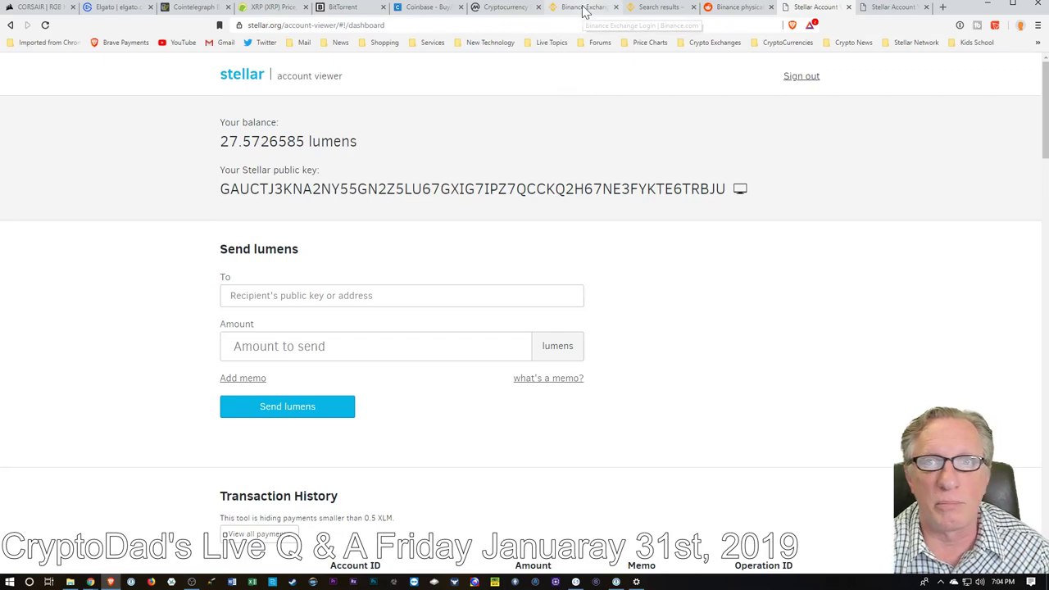
Switch to the Coinbase sign-in page and go to the site's home page with its cryptocurrency price list.
left_click(424, 7)
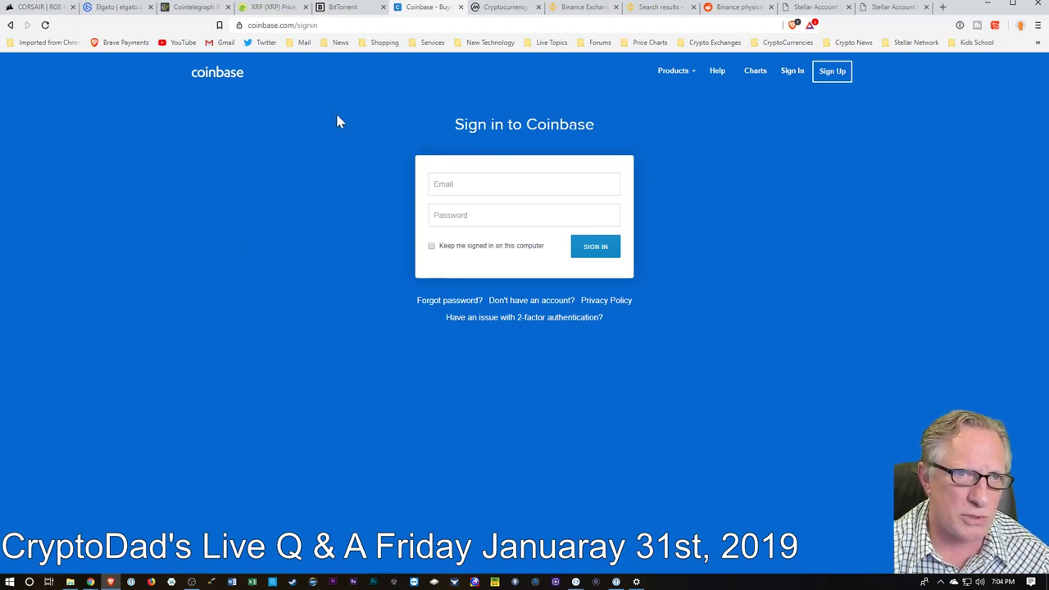
left_click(220, 76)
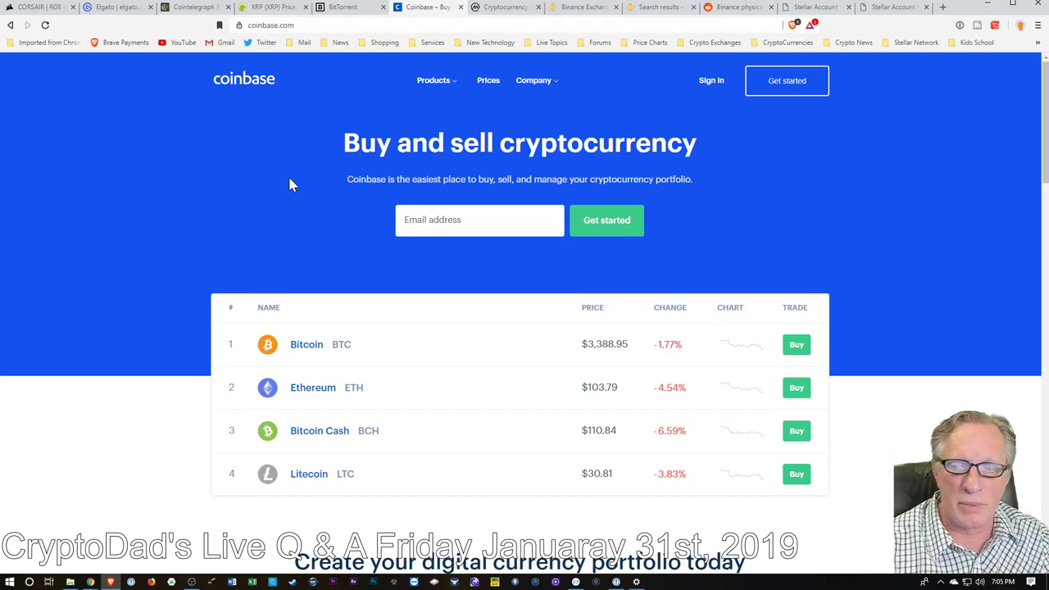
Open bitcoin.org in a new browser tab and dismiss the cookie notice.
left_click(942, 7)
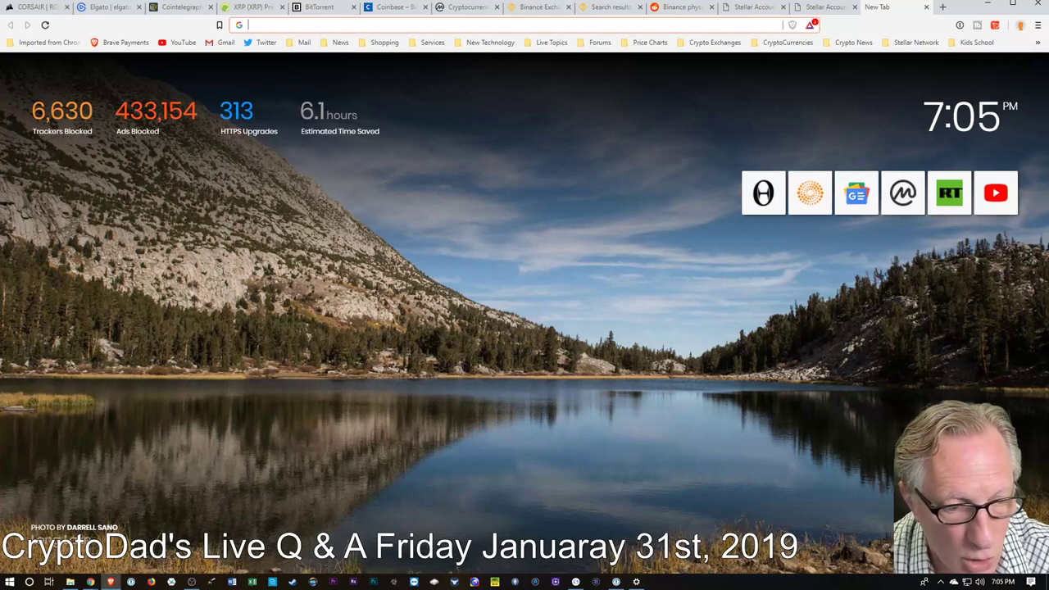
type("bit")
type("coin")
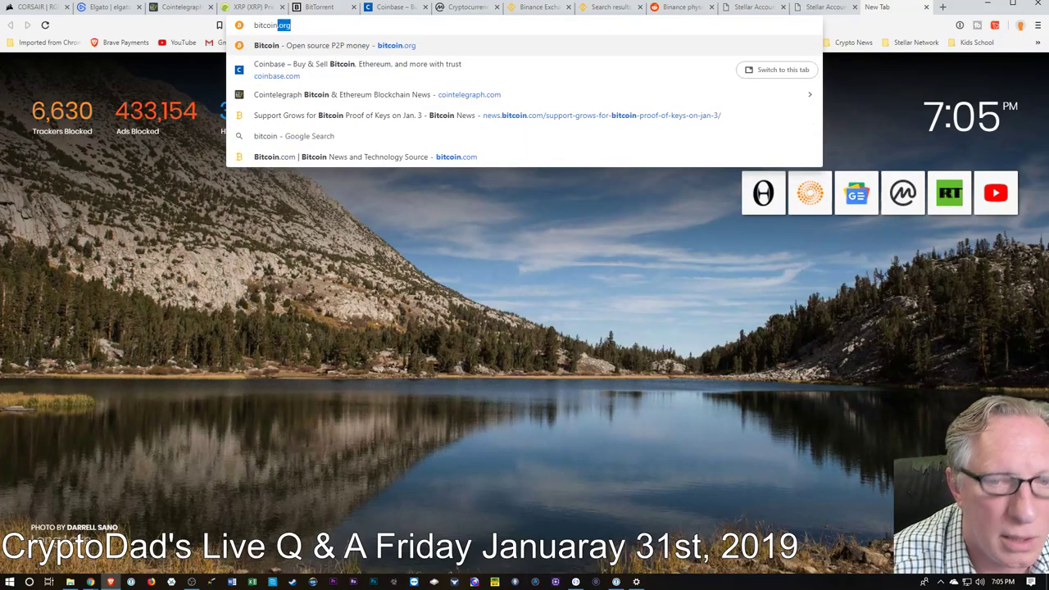
key("Return")
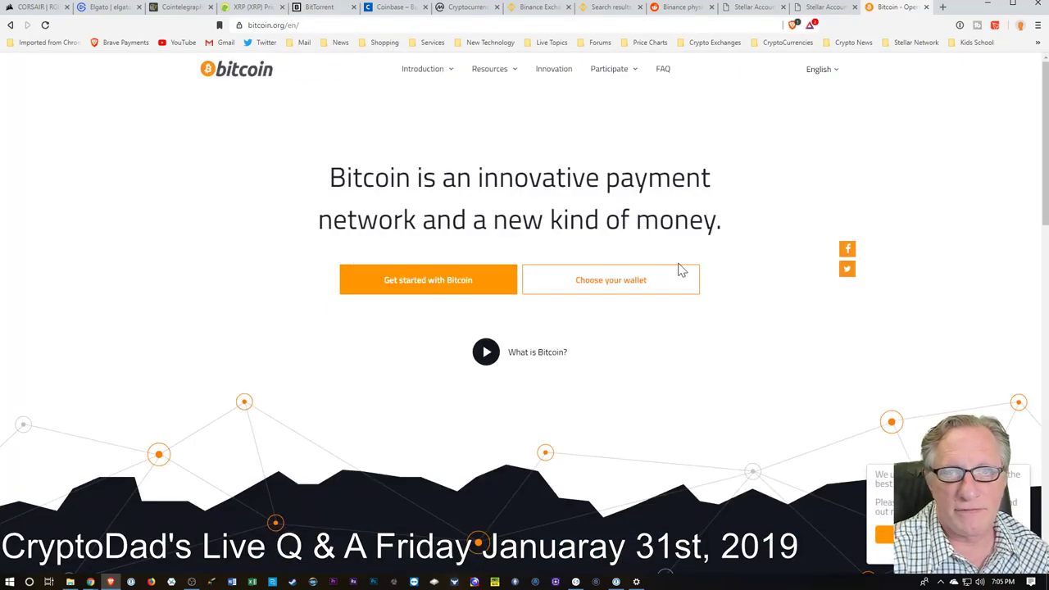
left_click(884, 534)
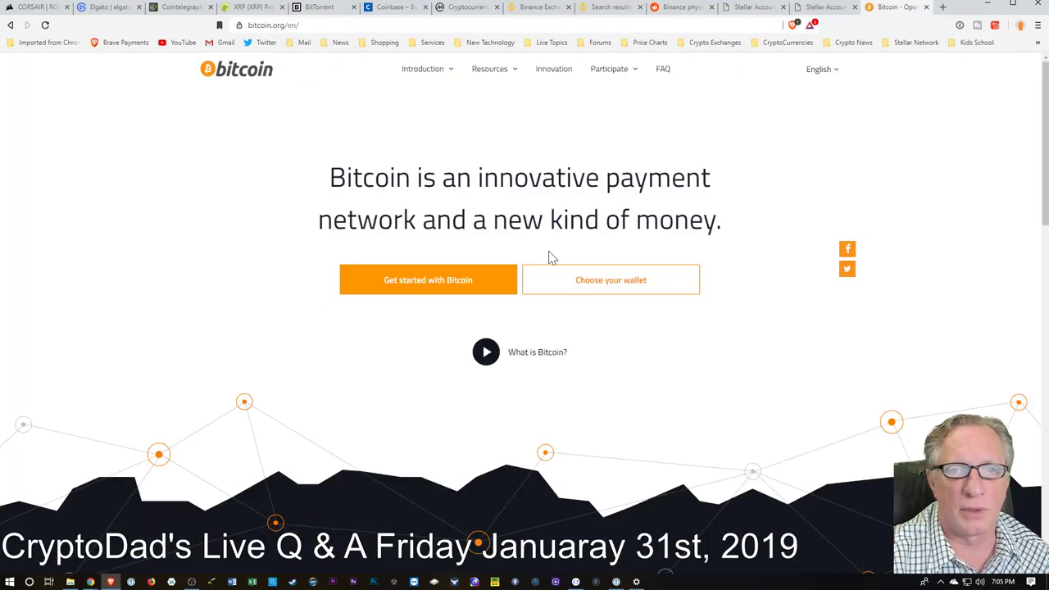
Go to the site's wallet chooser, open the Windows version of Bitcoin Core, and review its description and feature list.
left_click(606, 288)
scroll(116, 396, "down", 3)
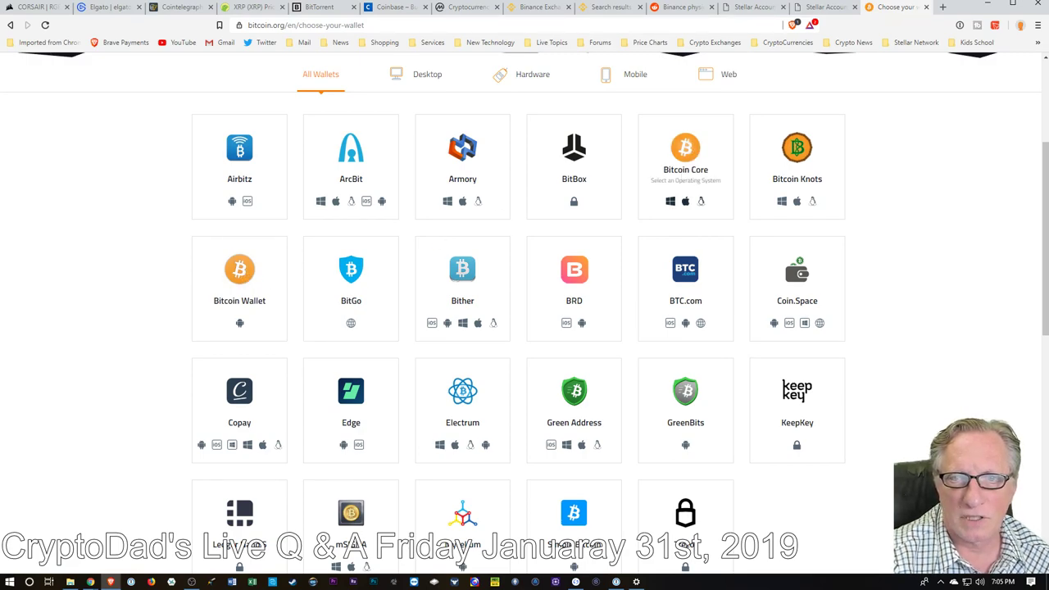
left_click(671, 200)
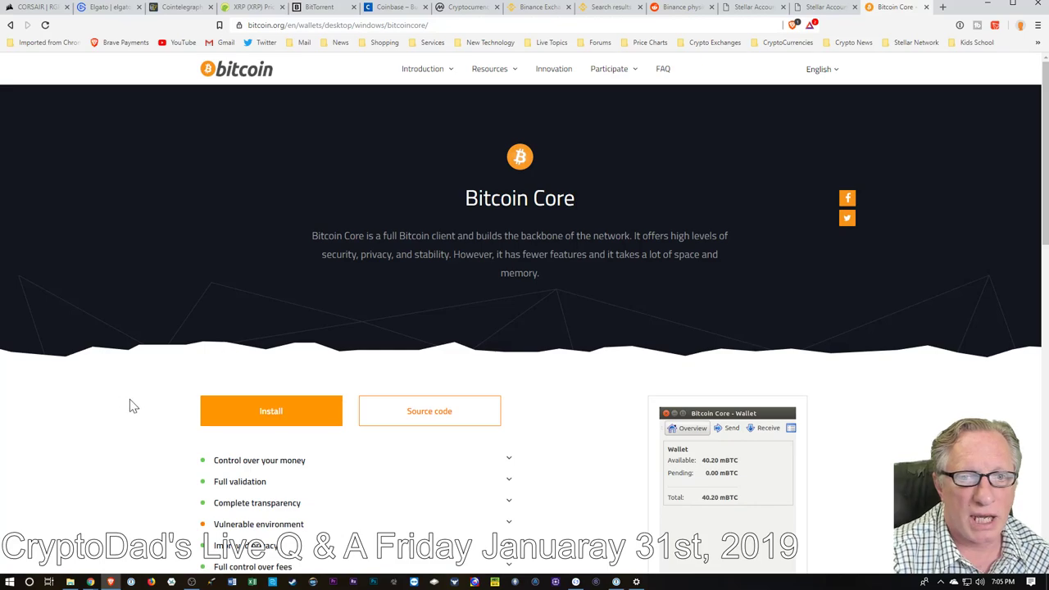
scroll(138, 403, "down", 2)
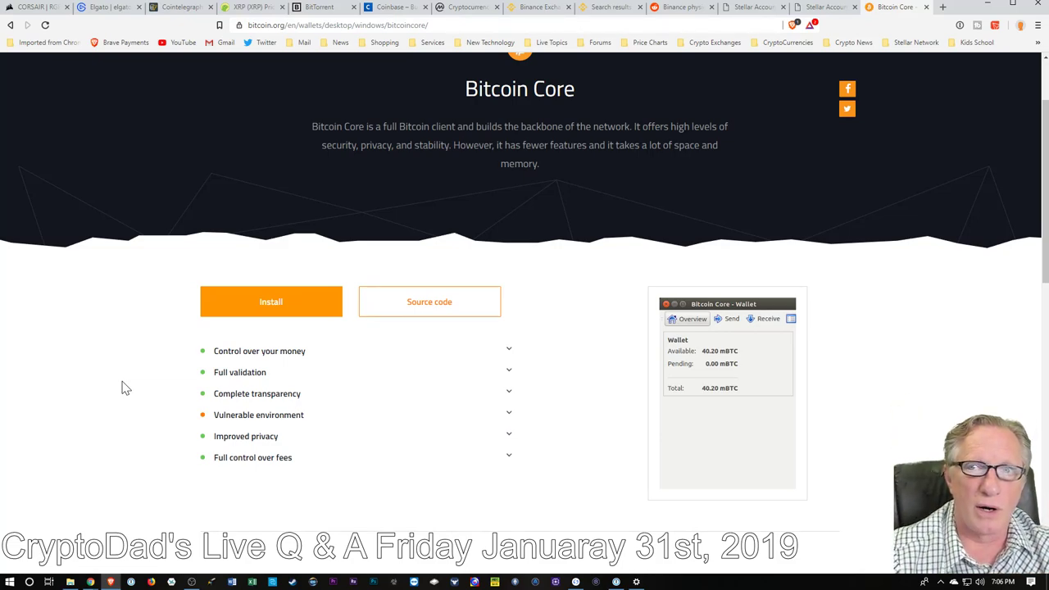
scroll(128, 311, "up", 2)
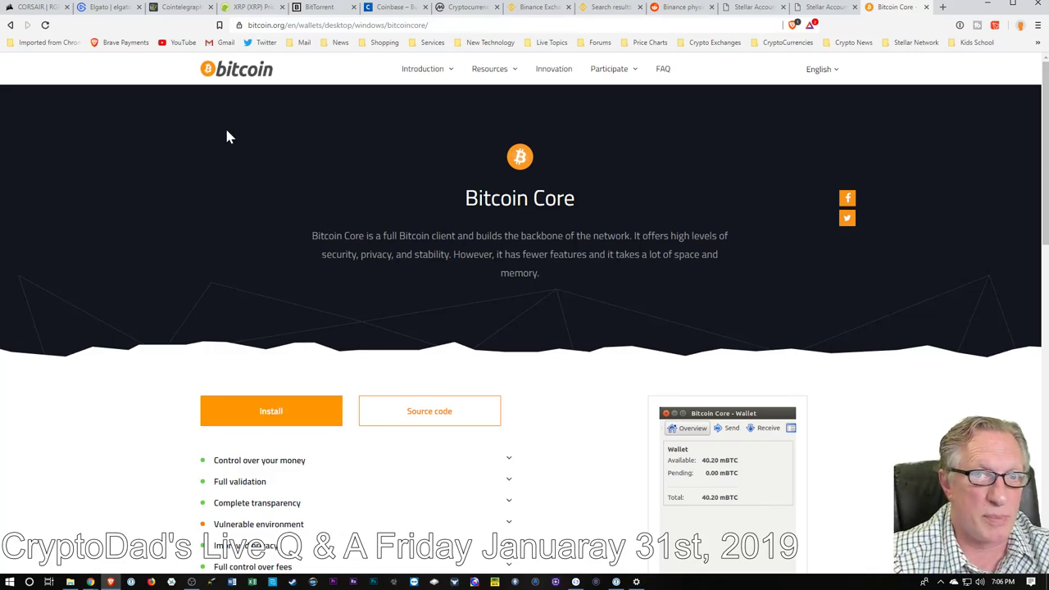
Return to the wallet list, browse the available Bitcoin wallets, and open the Windows page for Electrum.
left_click(11, 25)
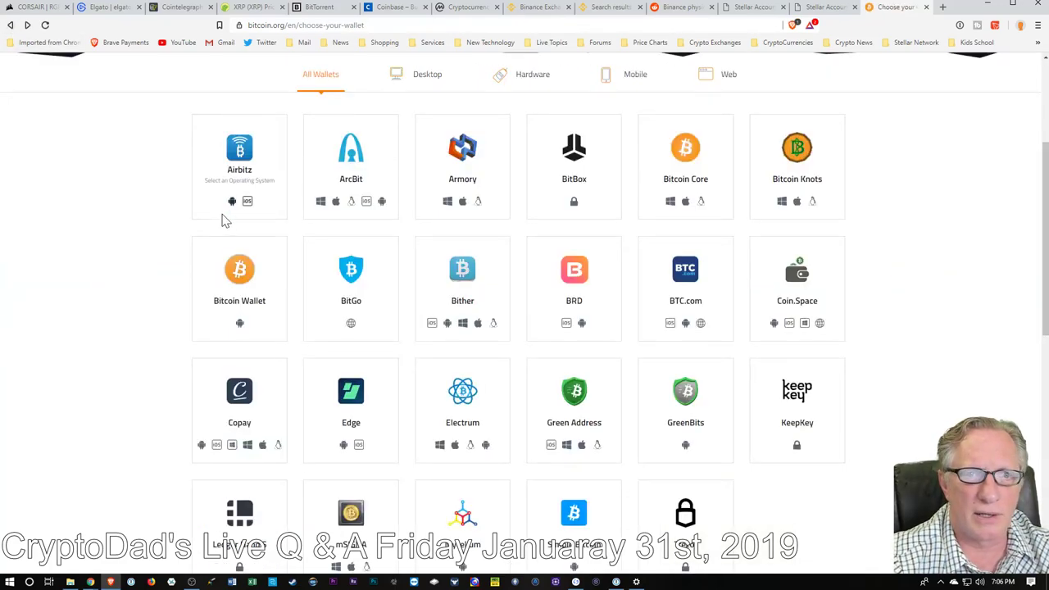
scroll(152, 271, "down", 2)
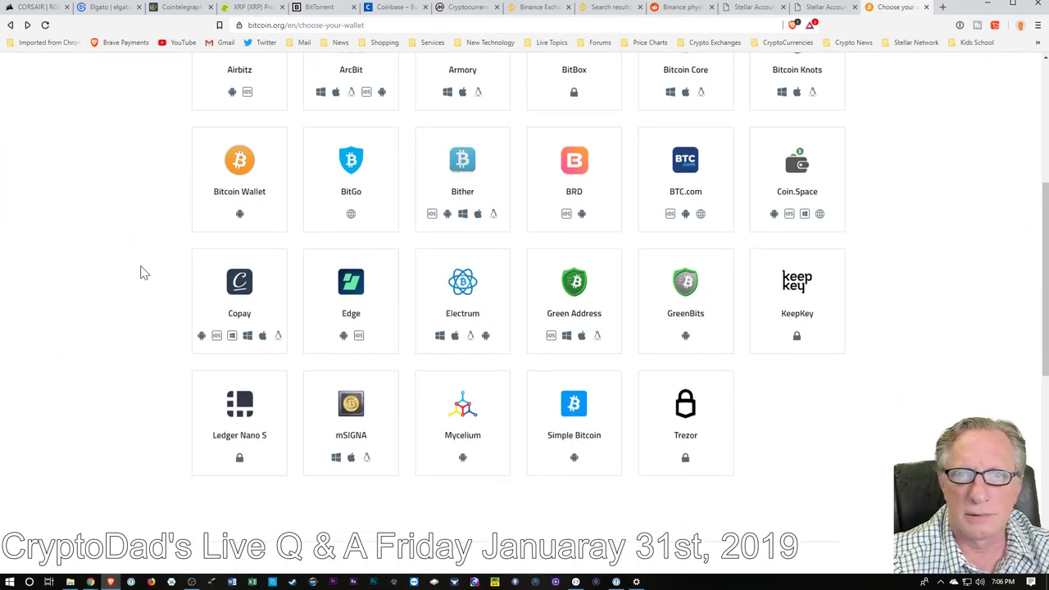
scroll(141, 272, "up", 3)
scroll(141, 272, "down", 3)
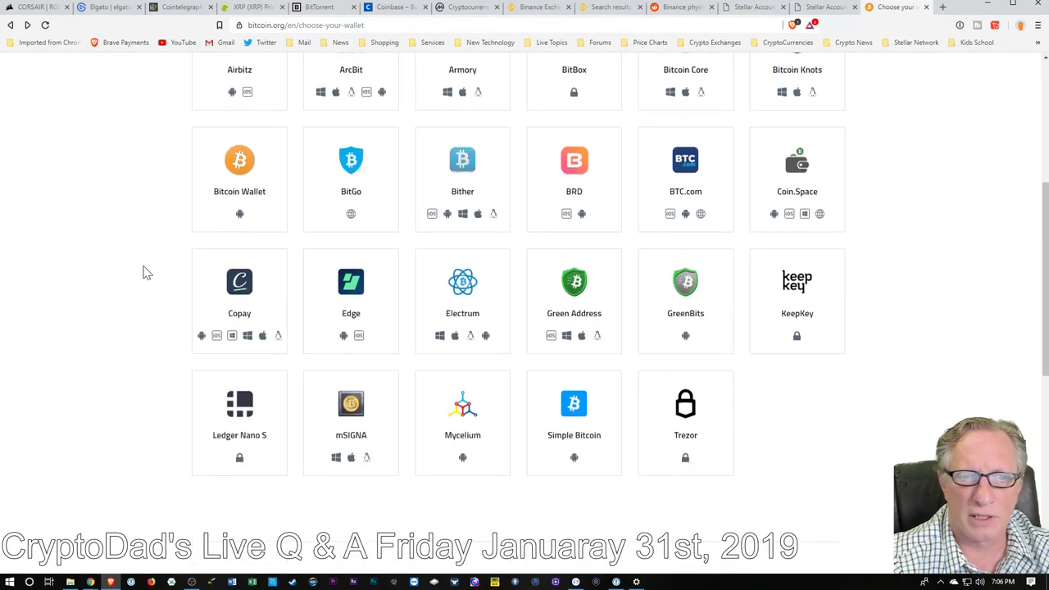
scroll(144, 272, "down", 2)
scroll(141, 270, "up", 4)
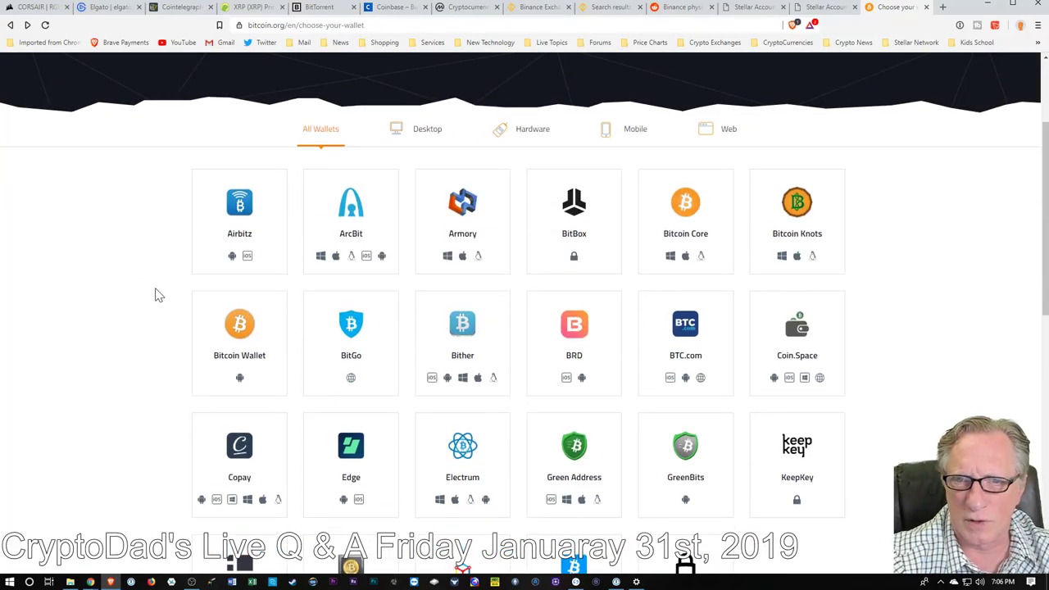
scroll(117, 328, "down", 1)
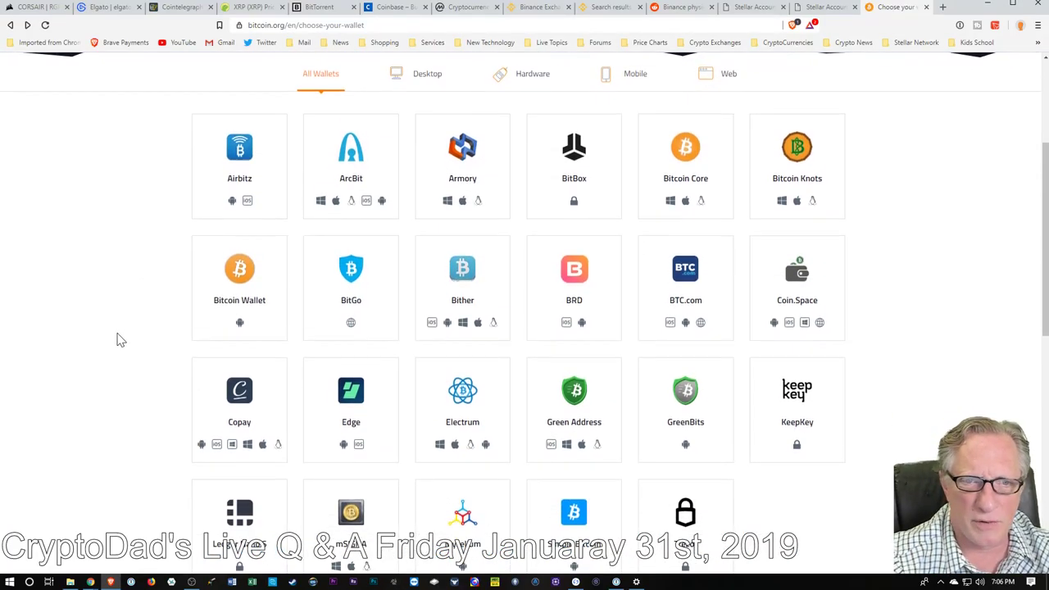
scroll(117, 339, "down", 1)
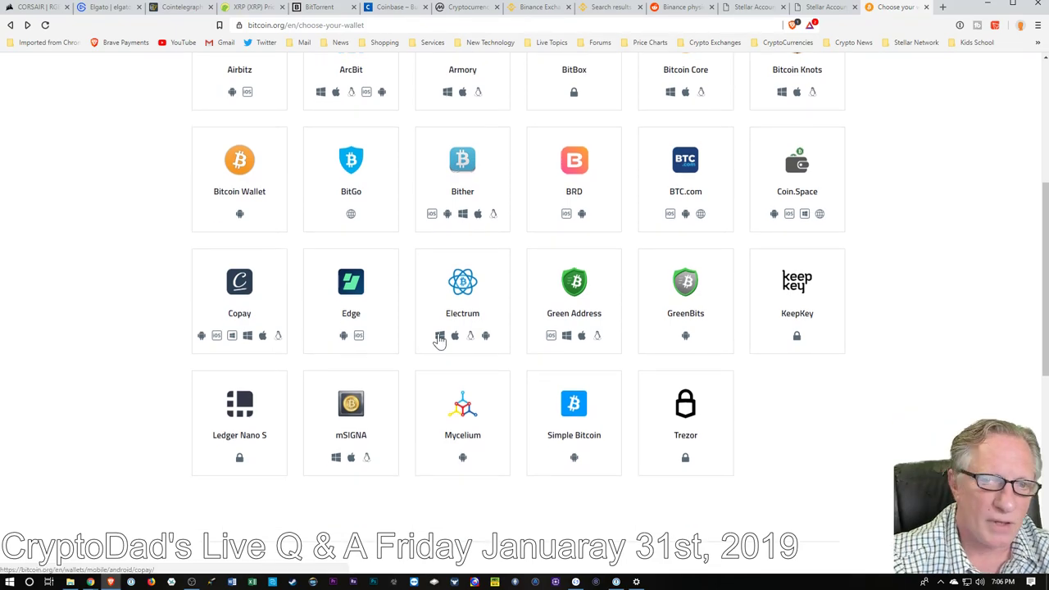
left_click(439, 336)
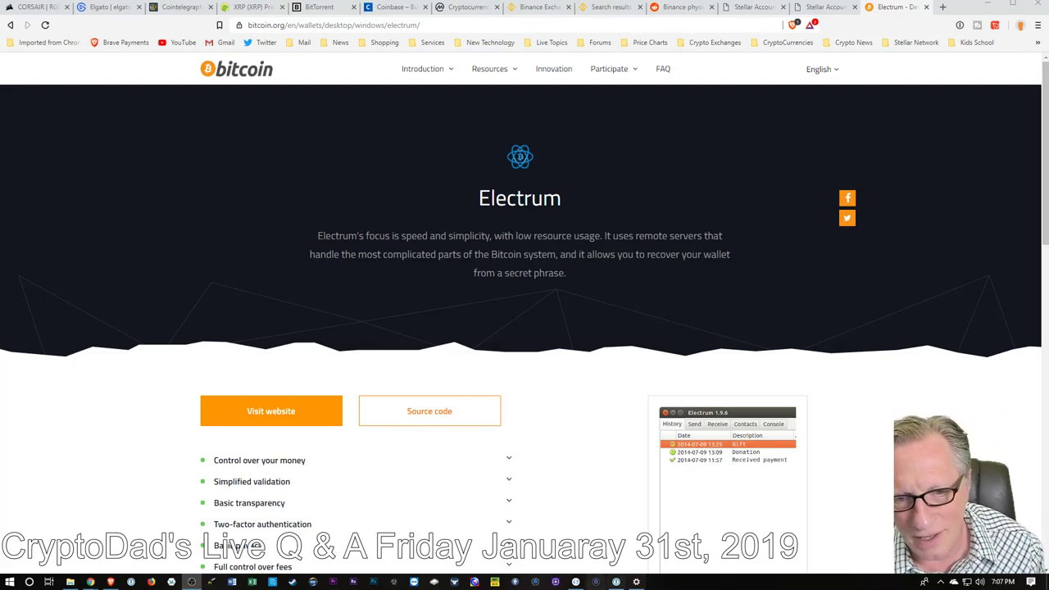
Switch to Ledger Live, dismiss the operation details, review the Litecoin Ledger Black account's balance chart and last operations, and minimize the app.
left_click(575, 583)
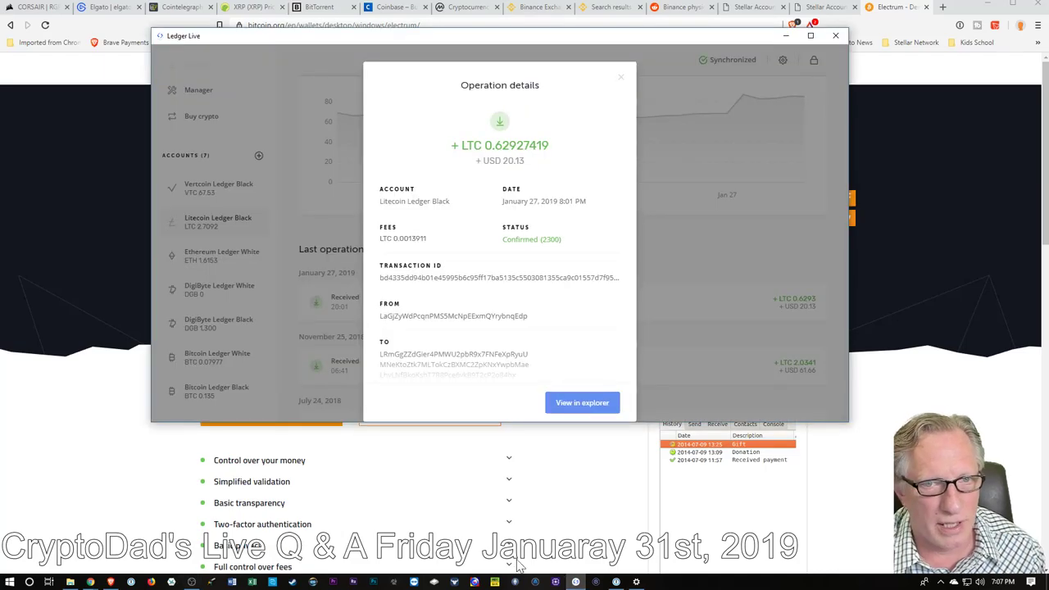
left_click(621, 78)
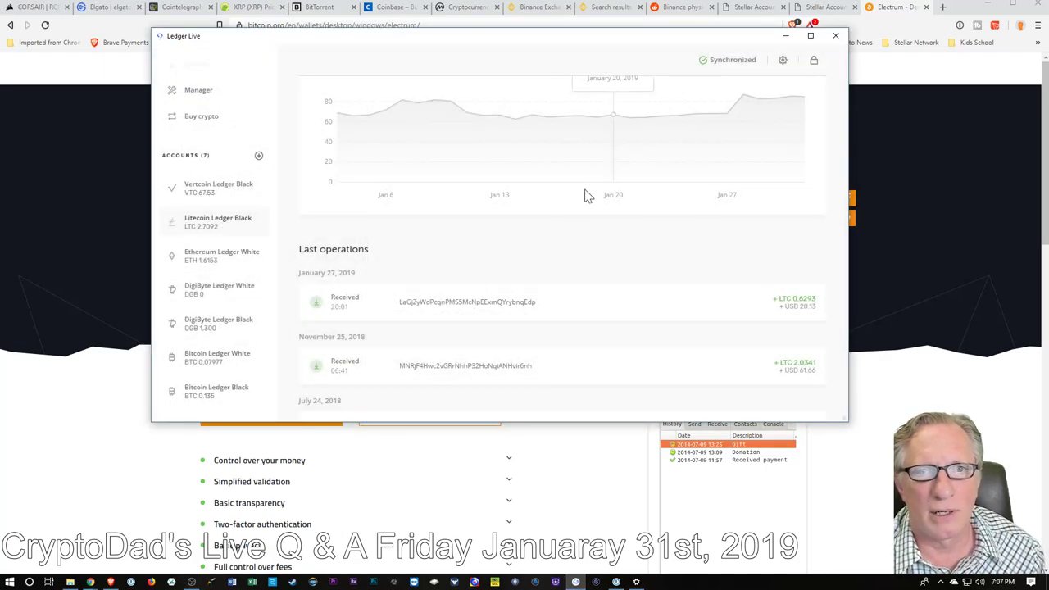
scroll(562, 237, "up", 2)
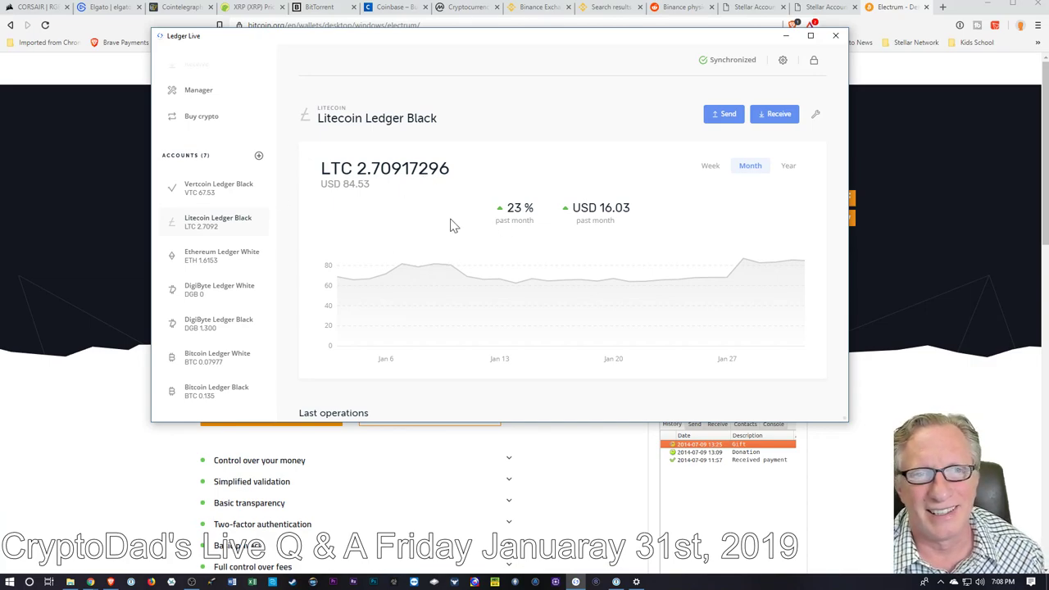
mouse_move(428, 272)
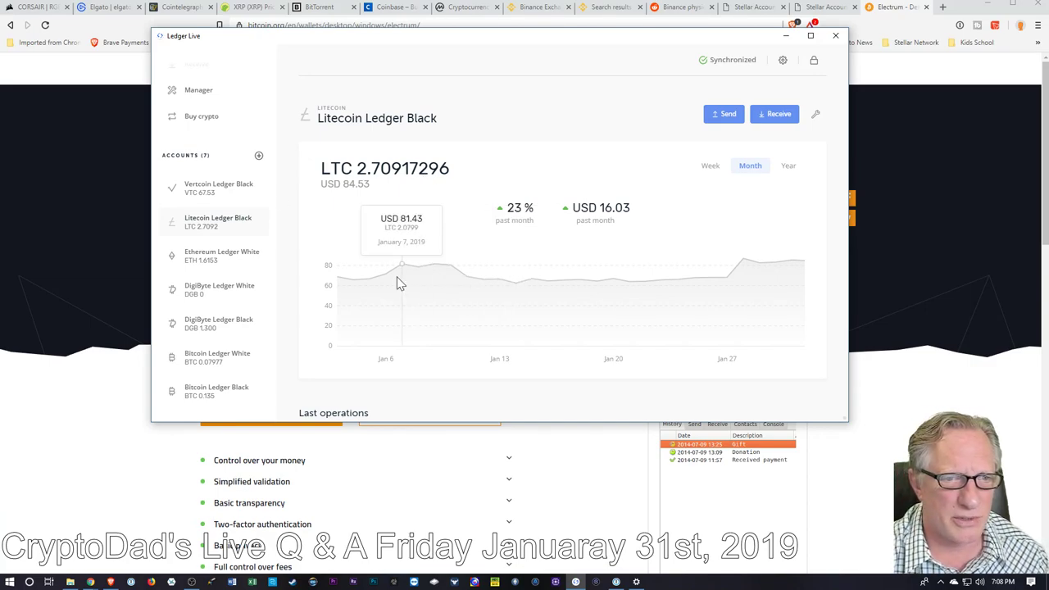
scroll(496, 314, "down", 1)
scroll(492, 316, "down", 5)
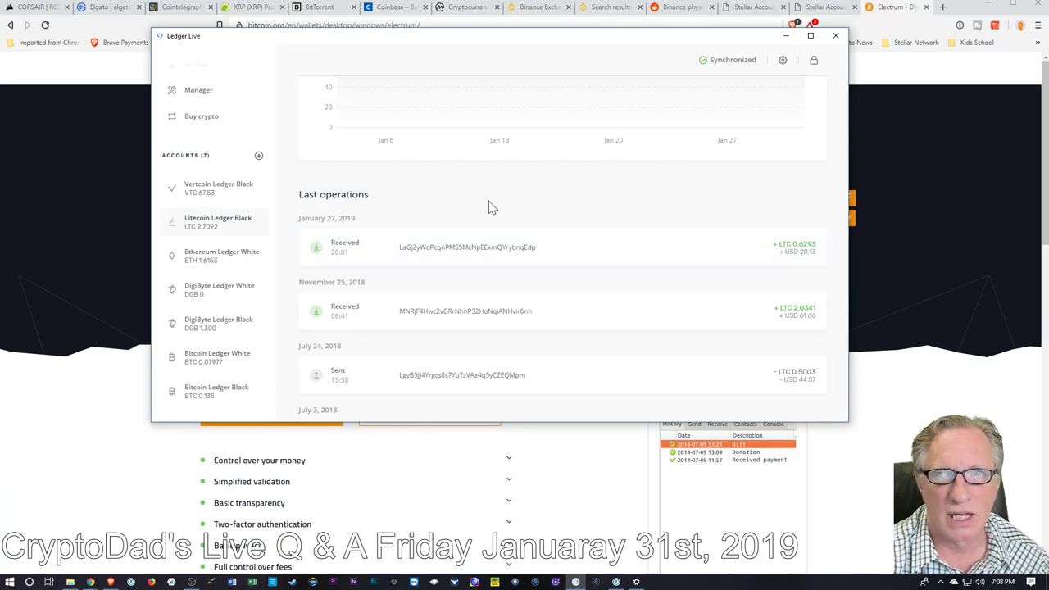
left_click(785, 35)
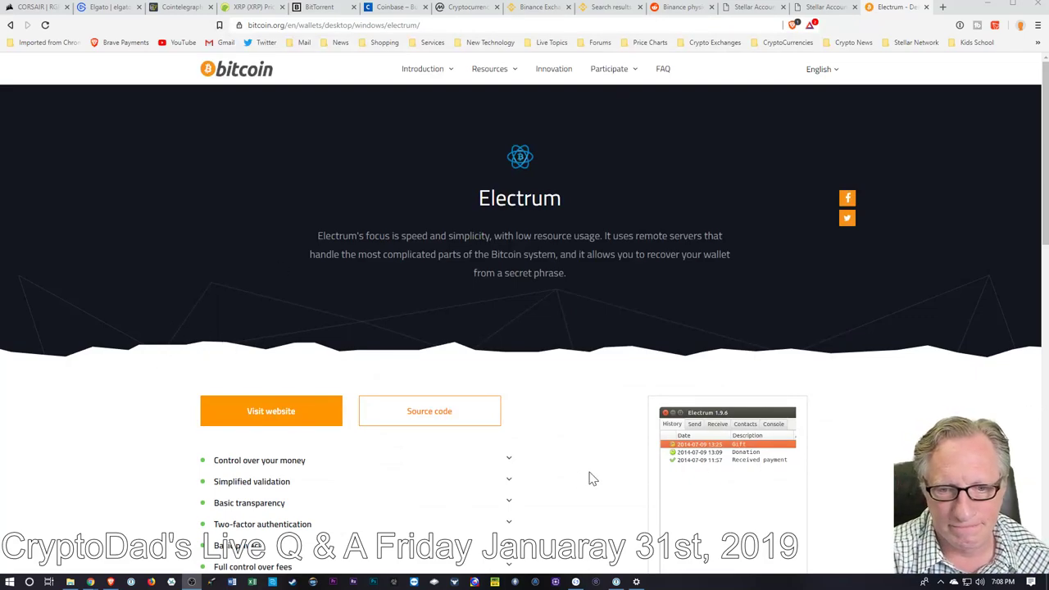
left_click(616, 582)
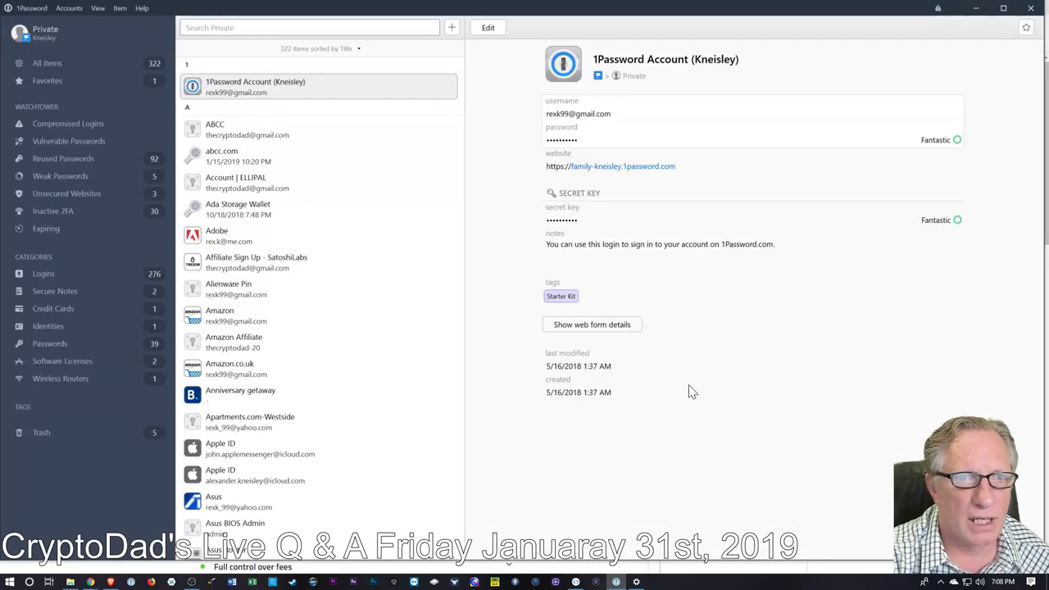
left_click(978, 8)
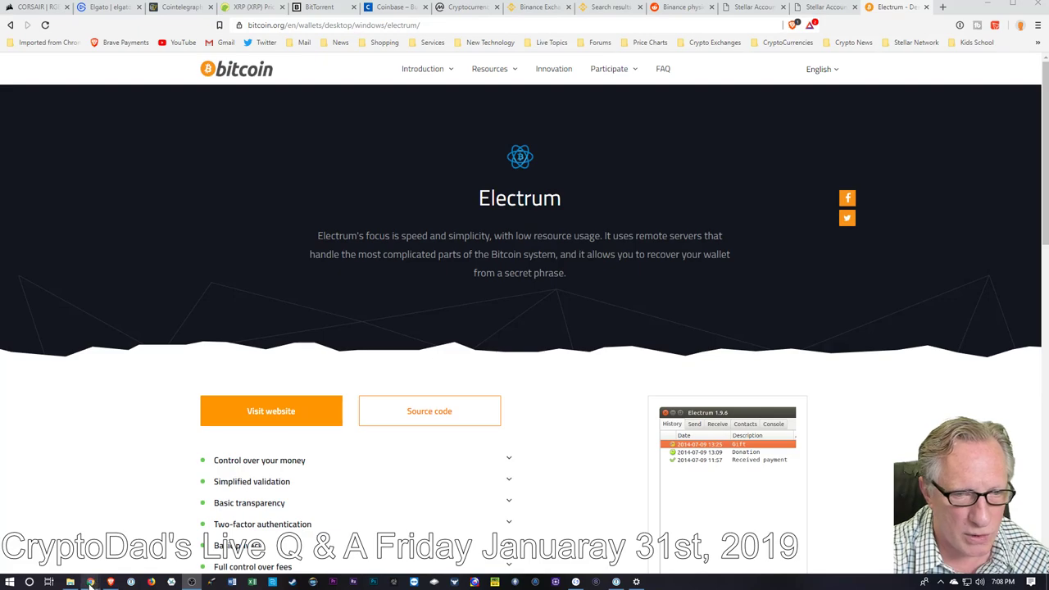
mouse_move(90, 583)
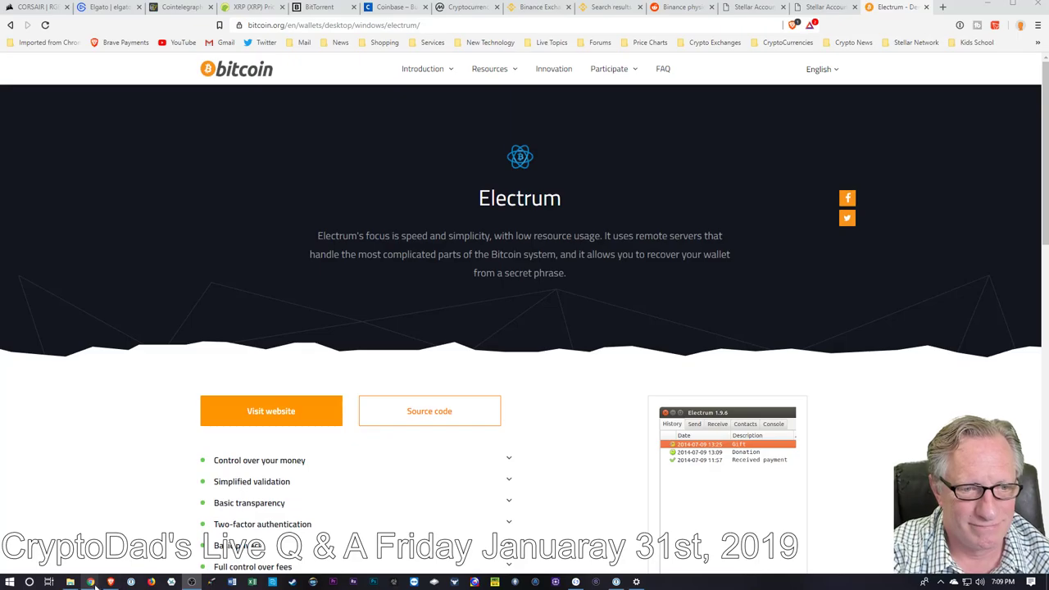
mouse_move(90, 580)
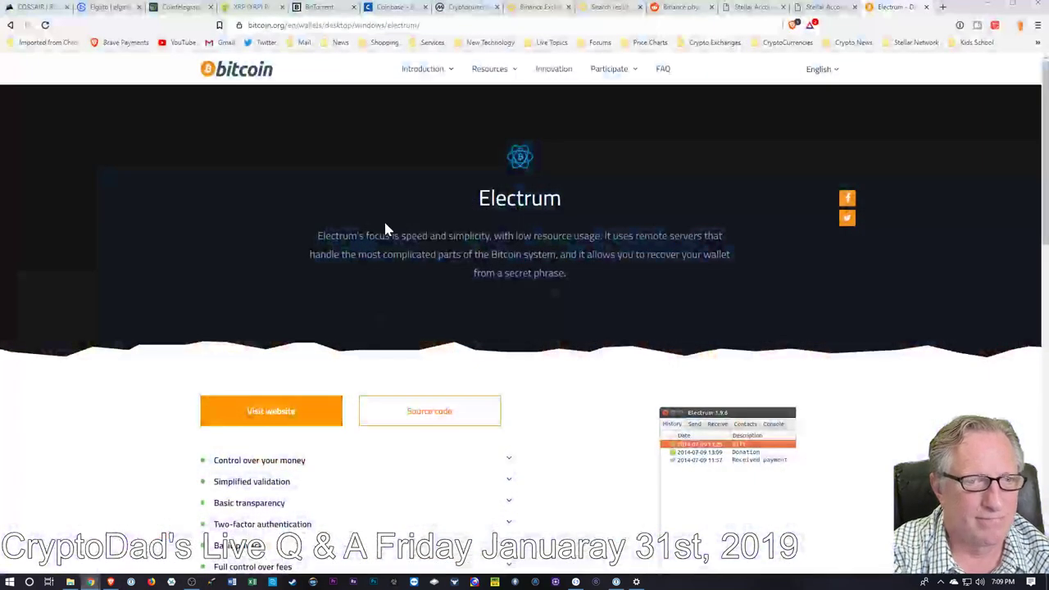
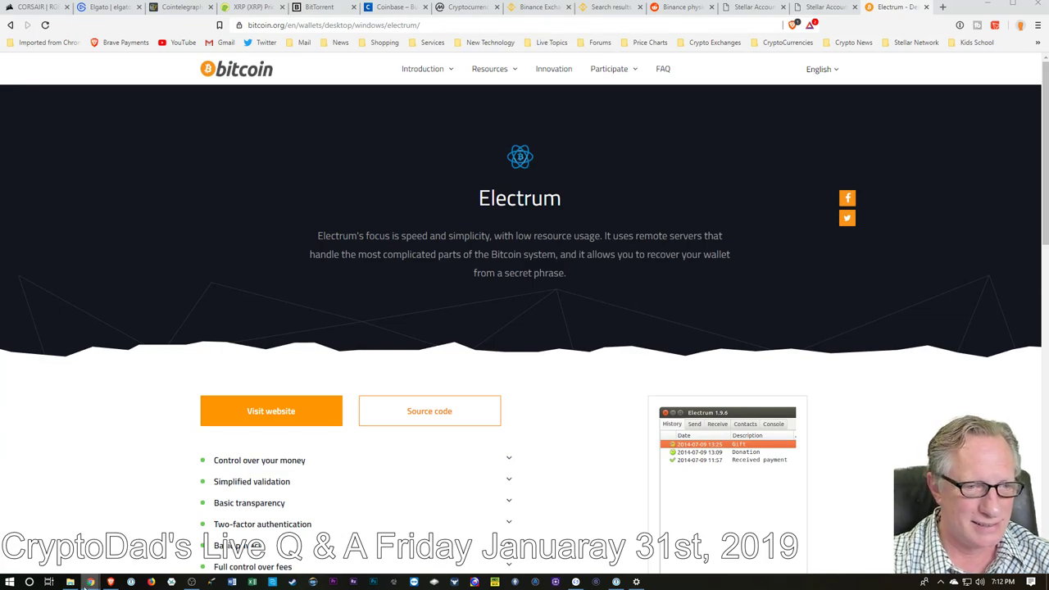
Switch to the Google Chrome window and open the YouTube live event page to check the stream status.
mouse_move(90, 582)
left_click(40, 547)
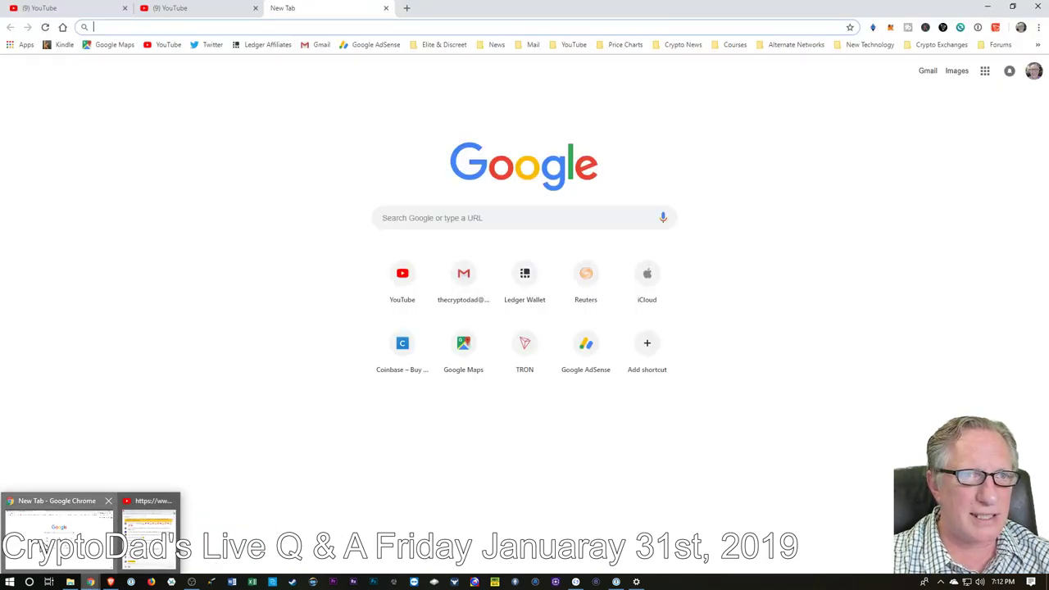
left_click(70, 10)
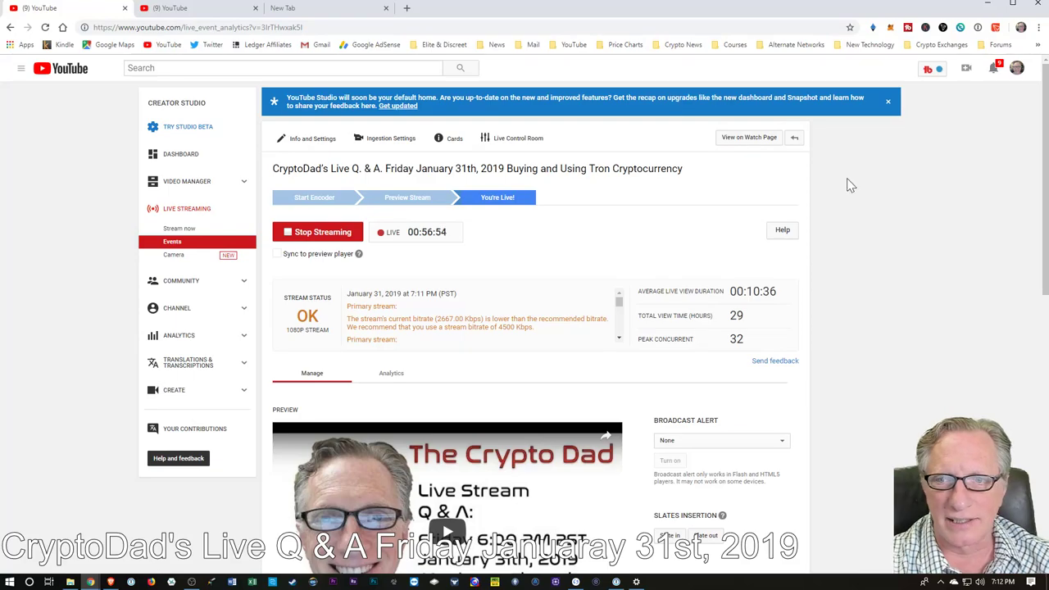
scroll(883, 323, "down", 1)
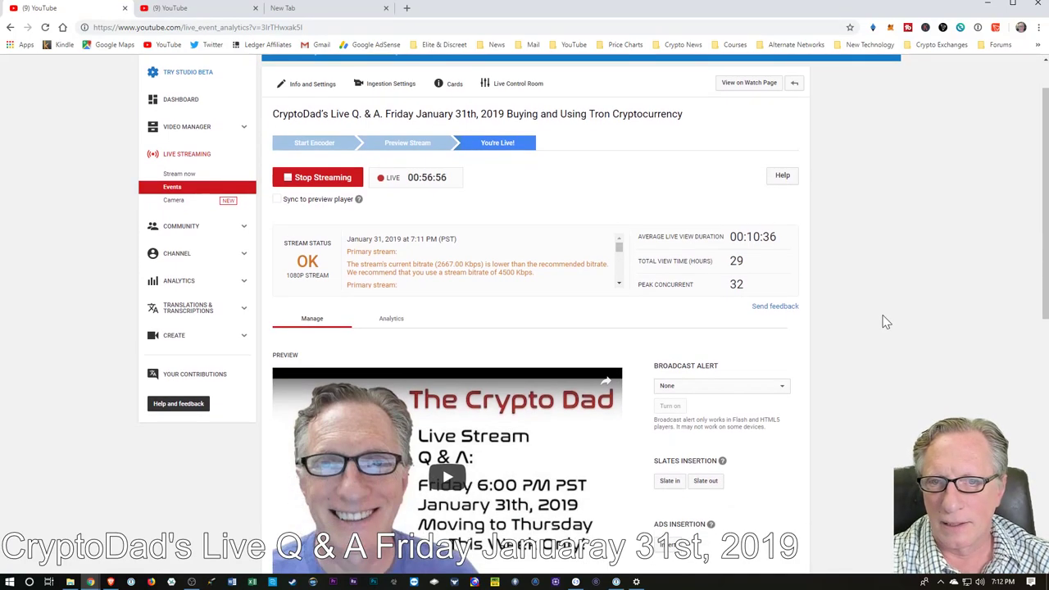
Review the live event's stream status and preview on the YouTube page, and minimize the Chrome window.
scroll(883, 319, "down", 2)
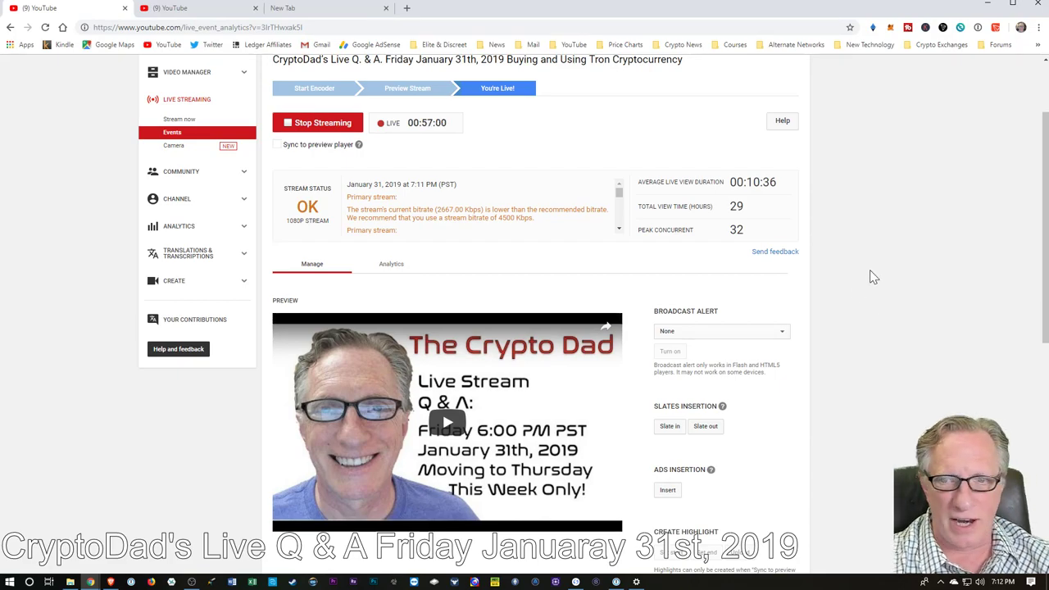
scroll(880, 308, "up", 3)
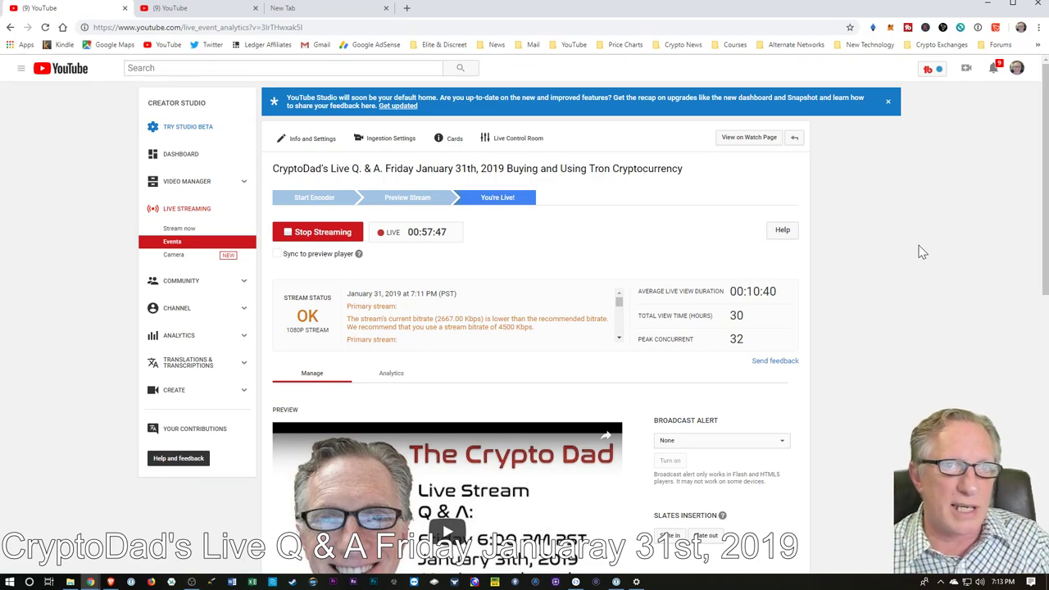
left_click(989, 4)
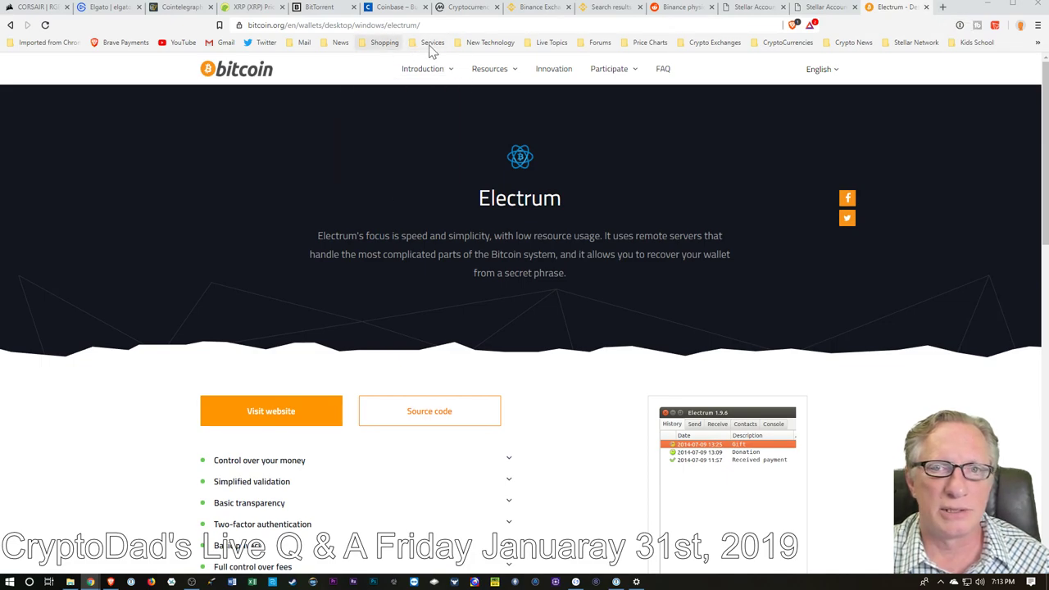
Open the bookmarked Trezor Wallet and view the transactions of its Bitcoin (BTC) and Litecoin (LTC) accounts.
left_click(721, 46)
left_click(714, 362)
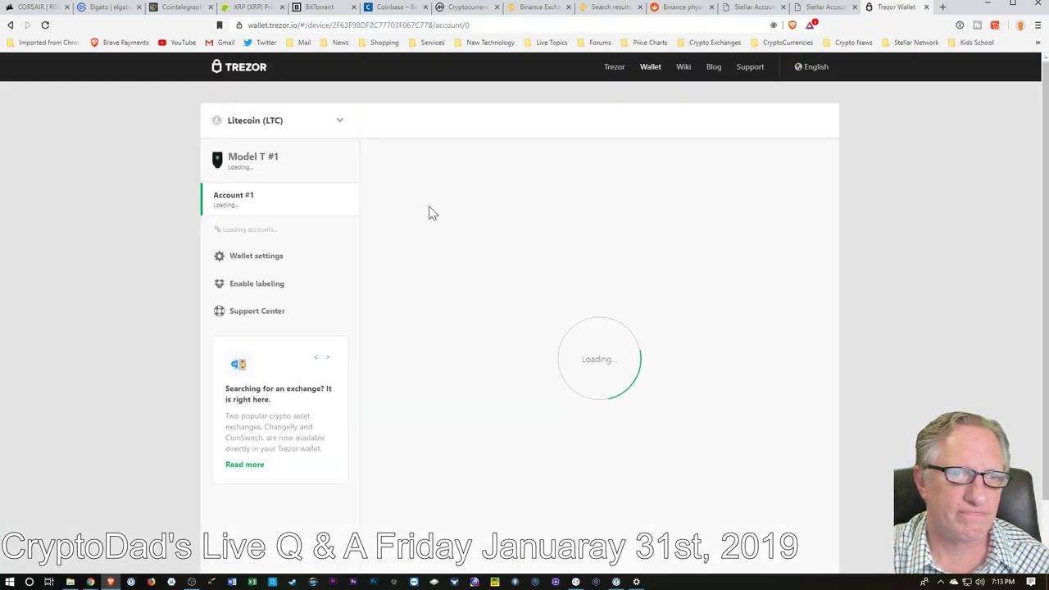
left_click(342, 125)
left_click(279, 152)
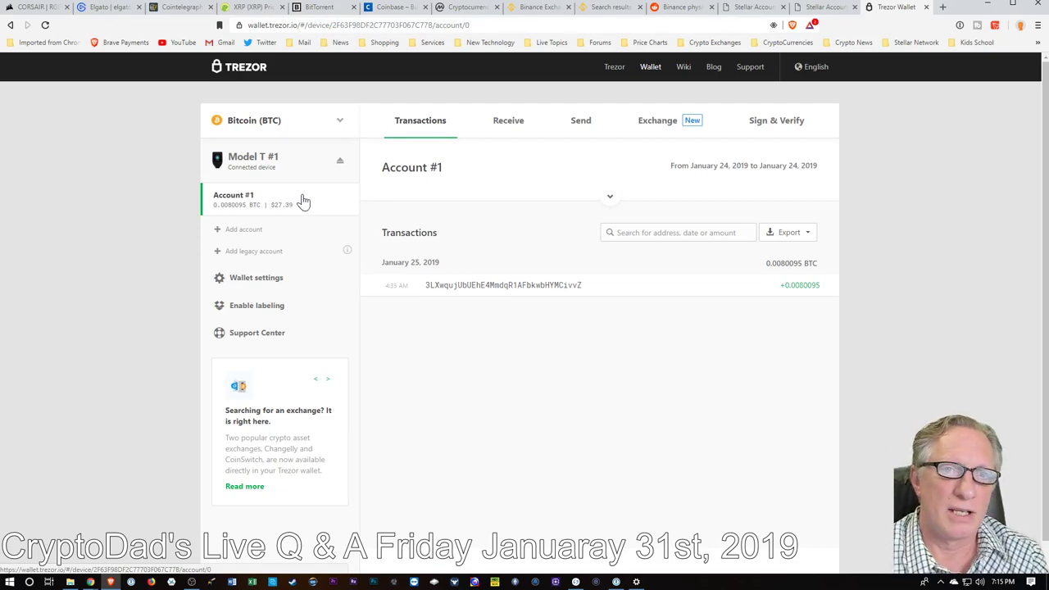
left_click(332, 124)
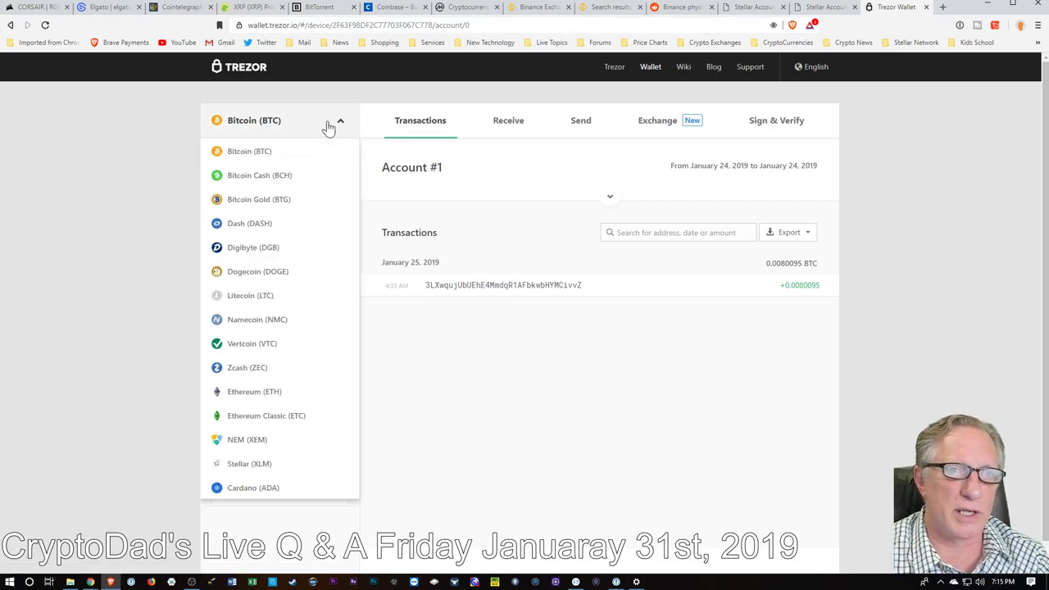
left_click(245, 298)
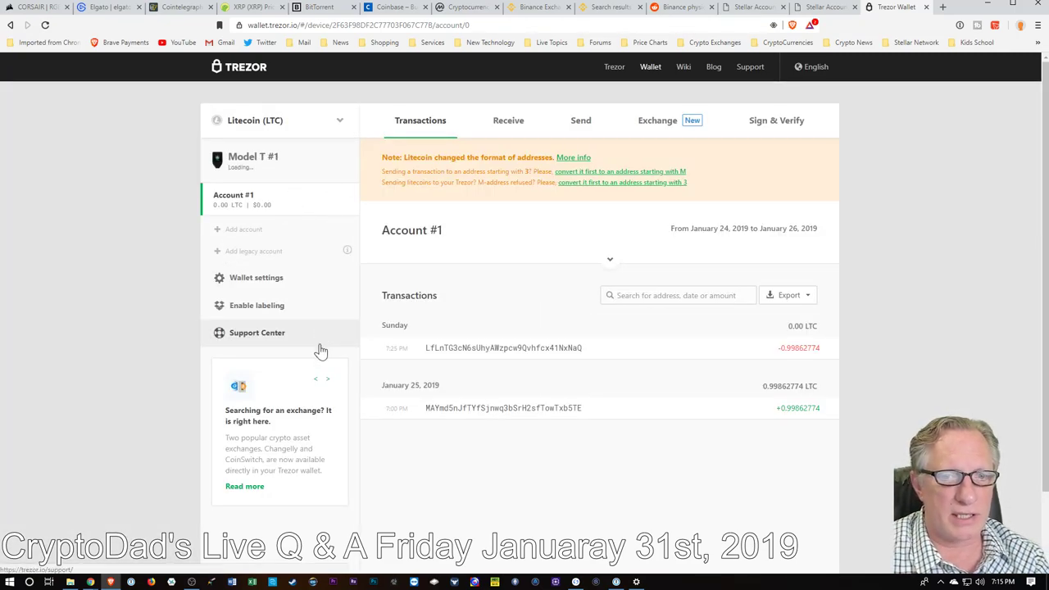
Choose Ethereum (ETH) as the Trezor wallet's coin and continue to MyEtherWallet as its interface.
left_click(340, 122)
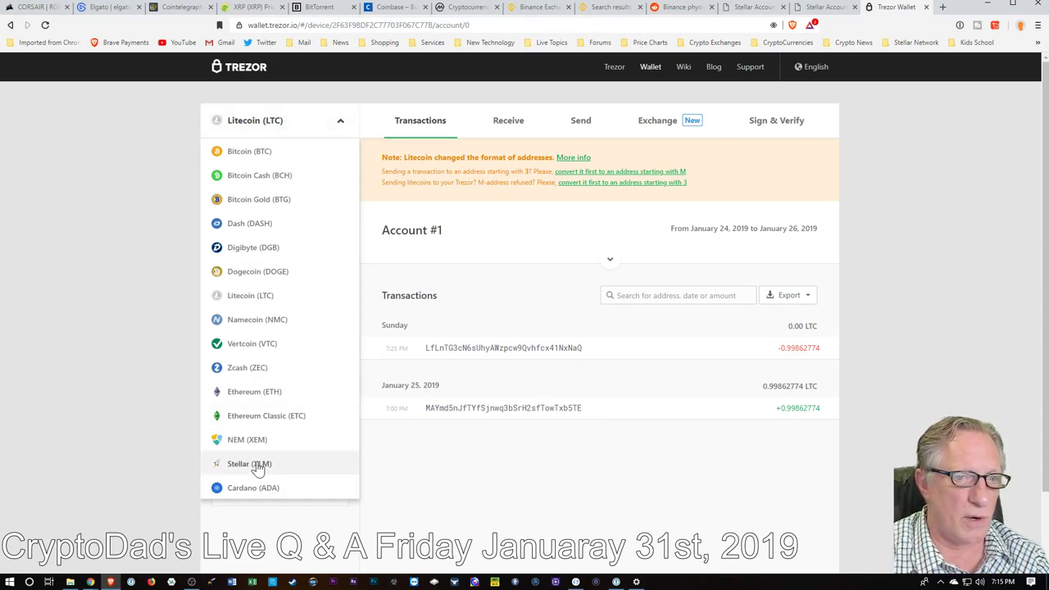
left_click(280, 393)
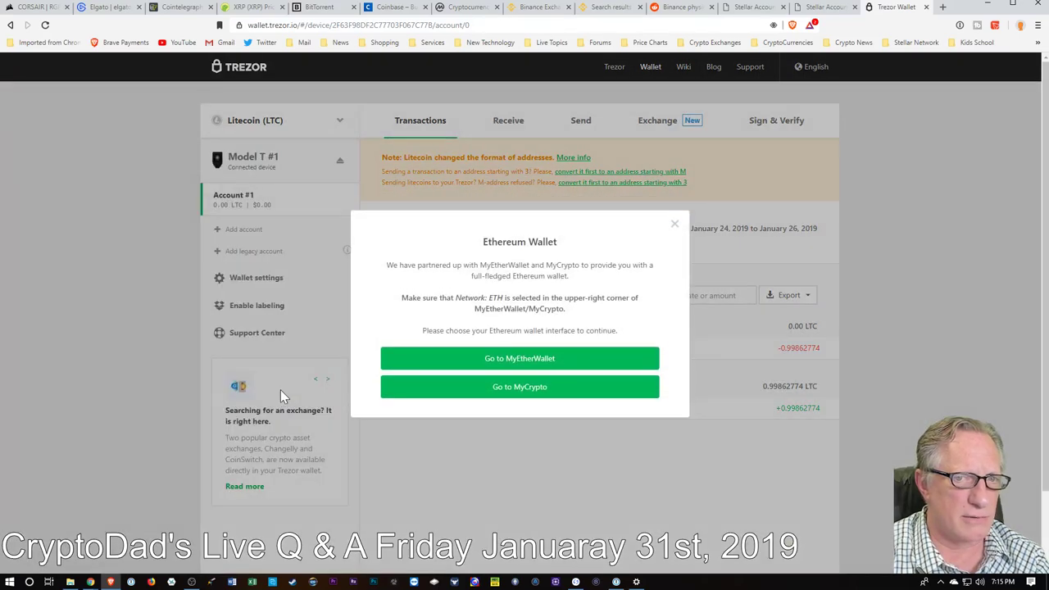
left_click(538, 361)
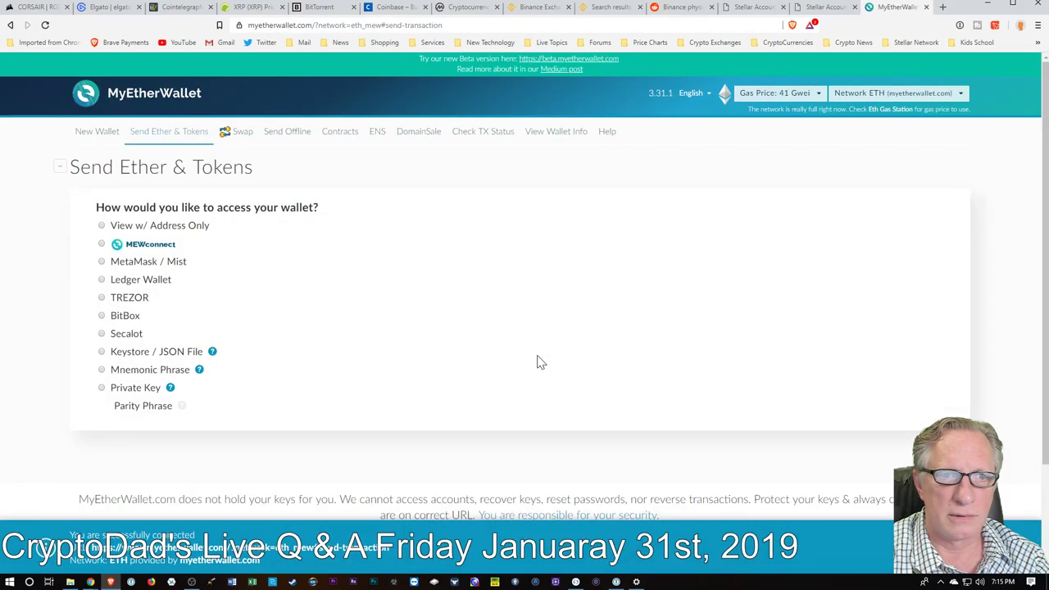
Try Ledger Wallet access, connect with TREZOR instead, allow the session and public key export, and unlock the Ethereum wallet.
left_click(102, 280)
left_click(473, 325)
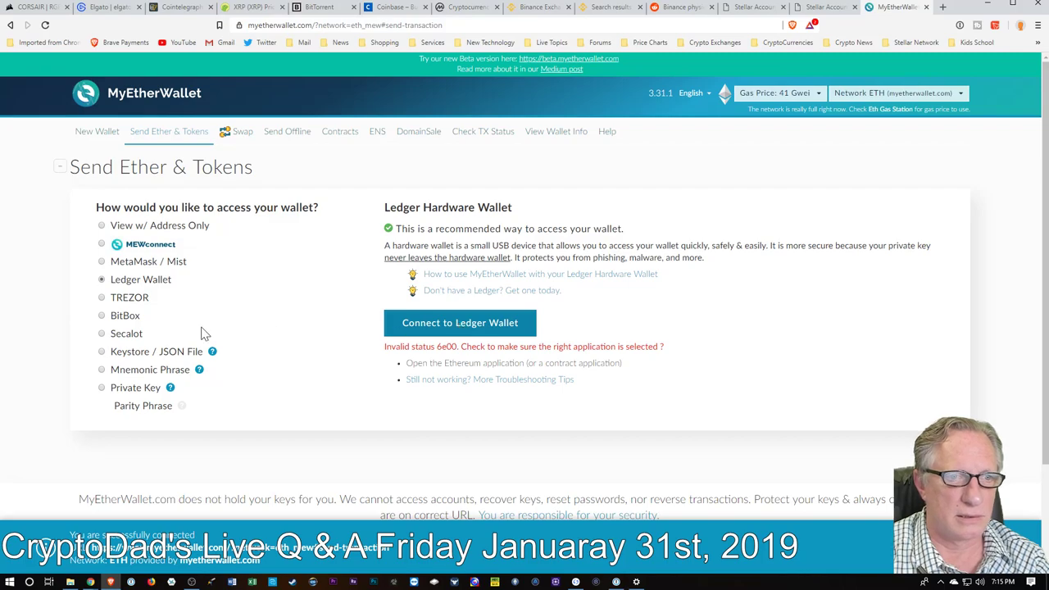
left_click(101, 298)
left_click(440, 326)
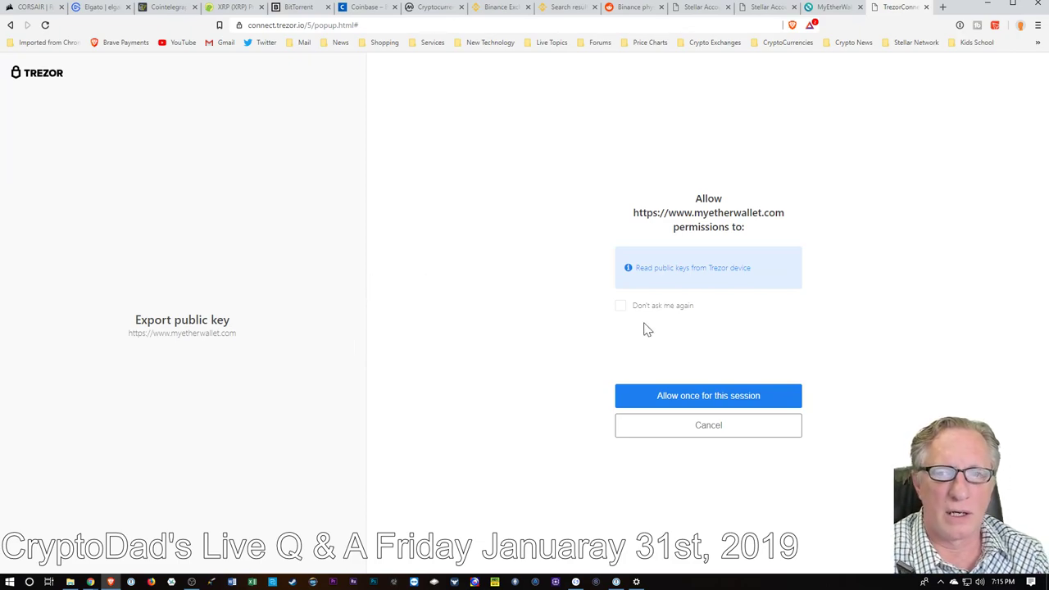
left_click(699, 401)
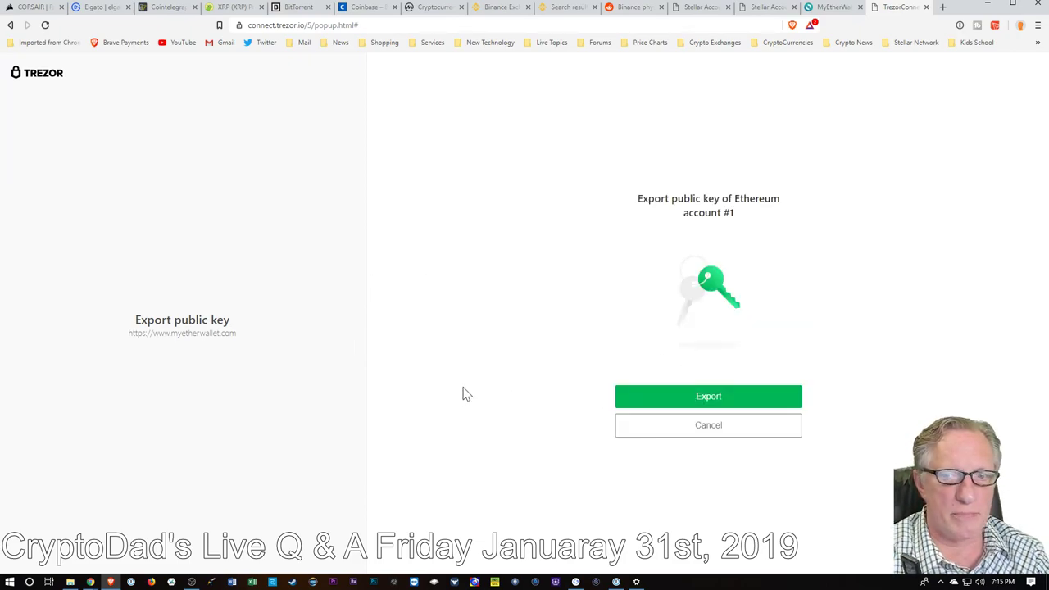
left_click(720, 402)
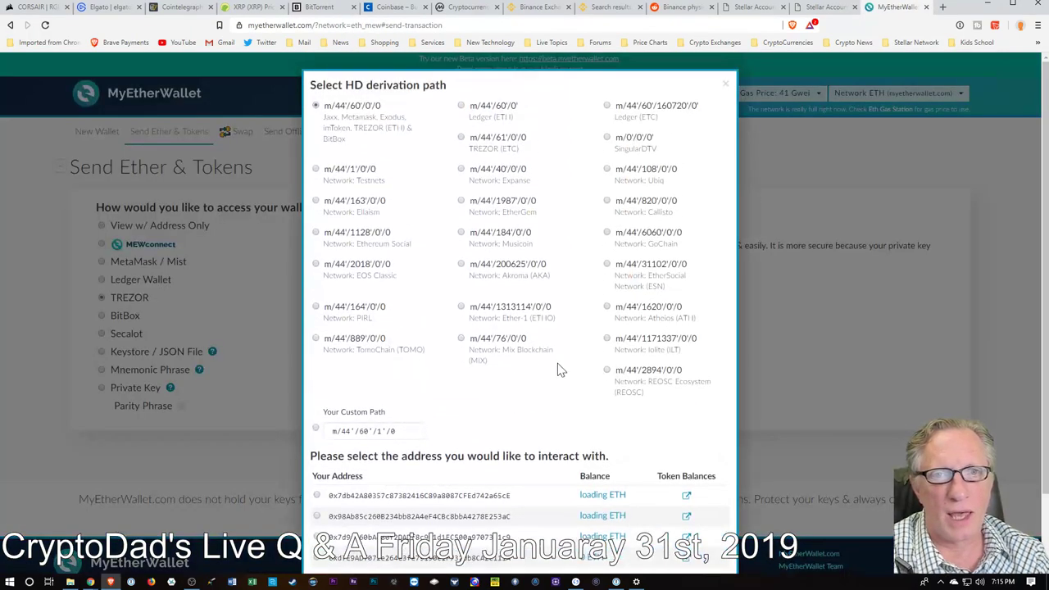
scroll(574, 336, "down", 1)
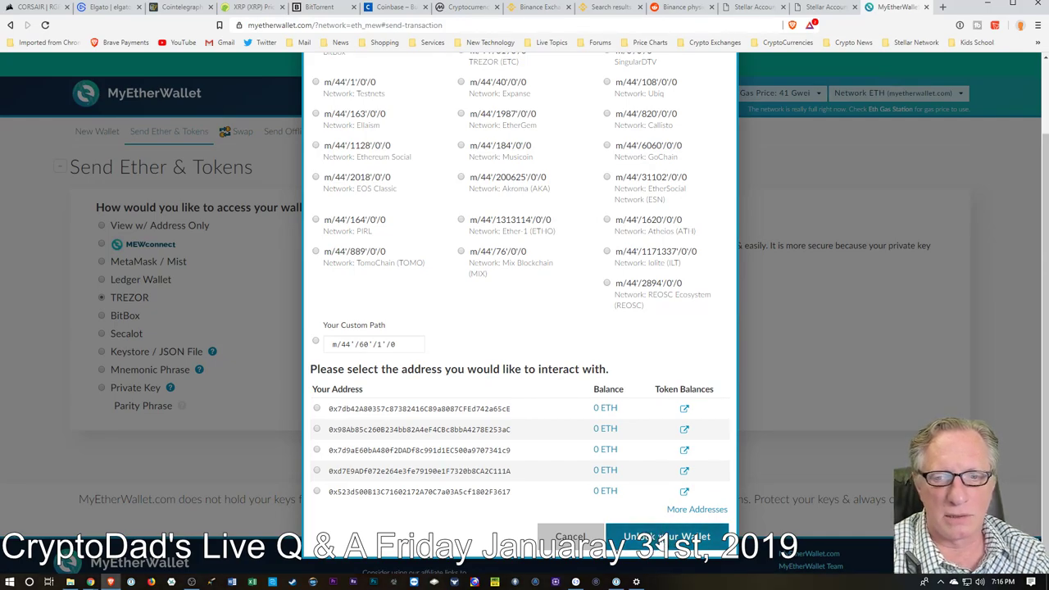
left_click(659, 540)
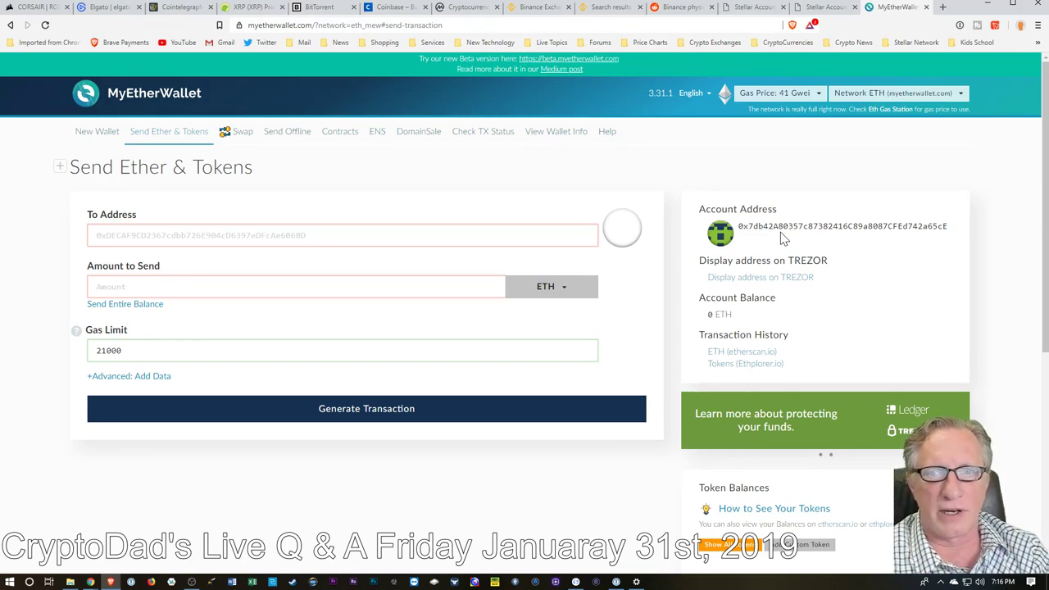
Copy the unlocked Trezor wallet's Ethereum account address.
left_click_drag(737, 226, 953, 230)
right_click(938, 229)
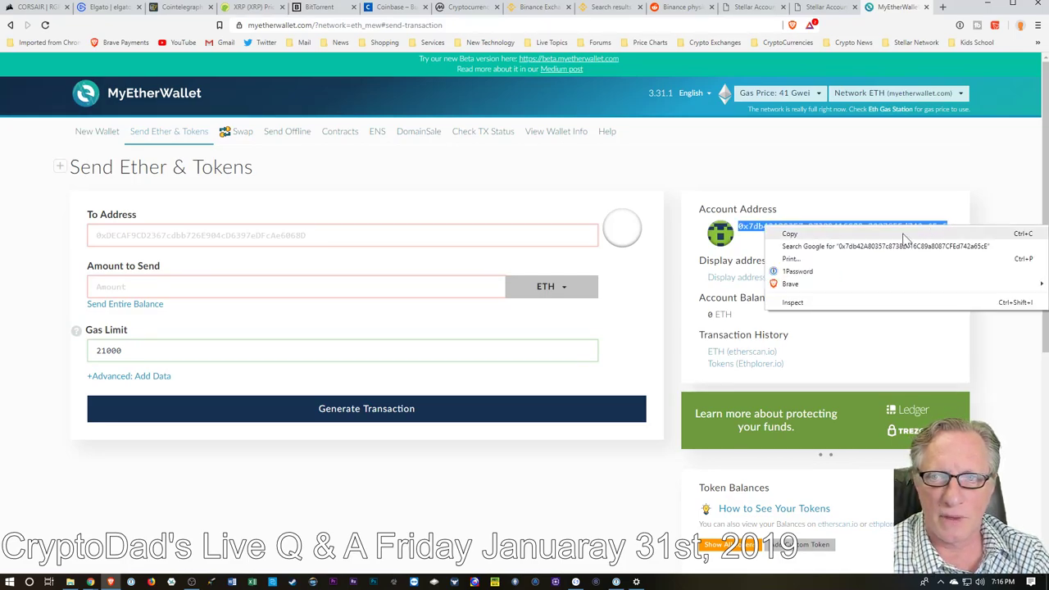
left_click(906, 235)
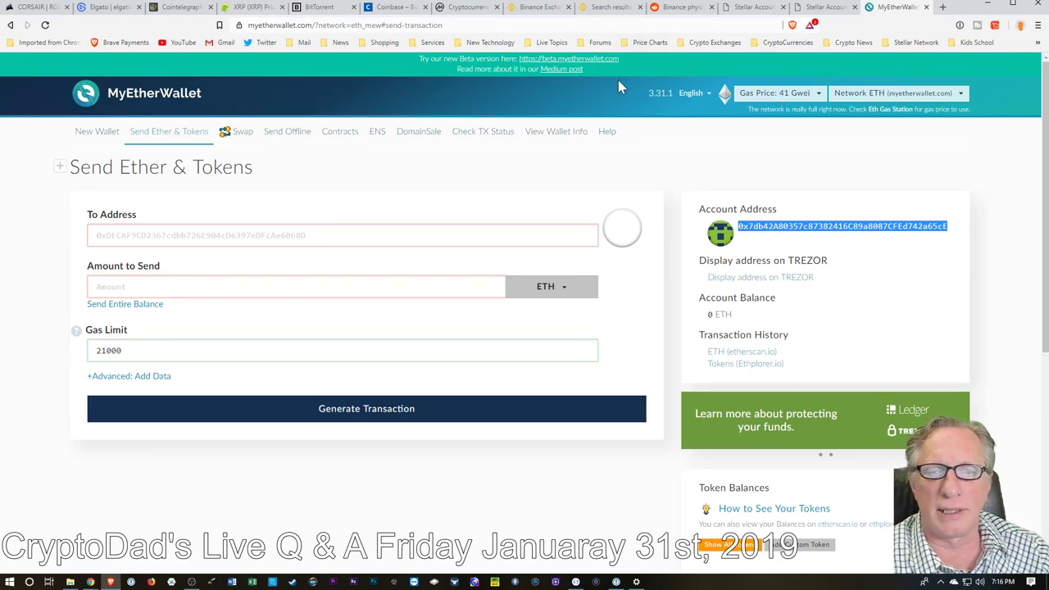
Switch to Ledger Live, open the device's app Manager, and uninstall the Tron app.
left_click(576, 582)
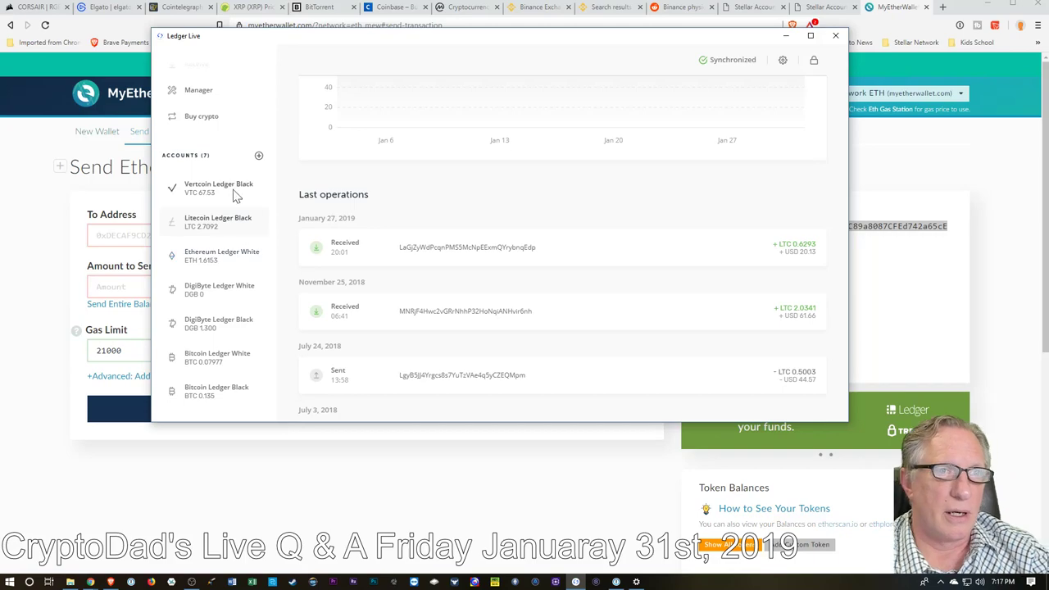
scroll(205, 205, "up", 2)
left_click(198, 145)
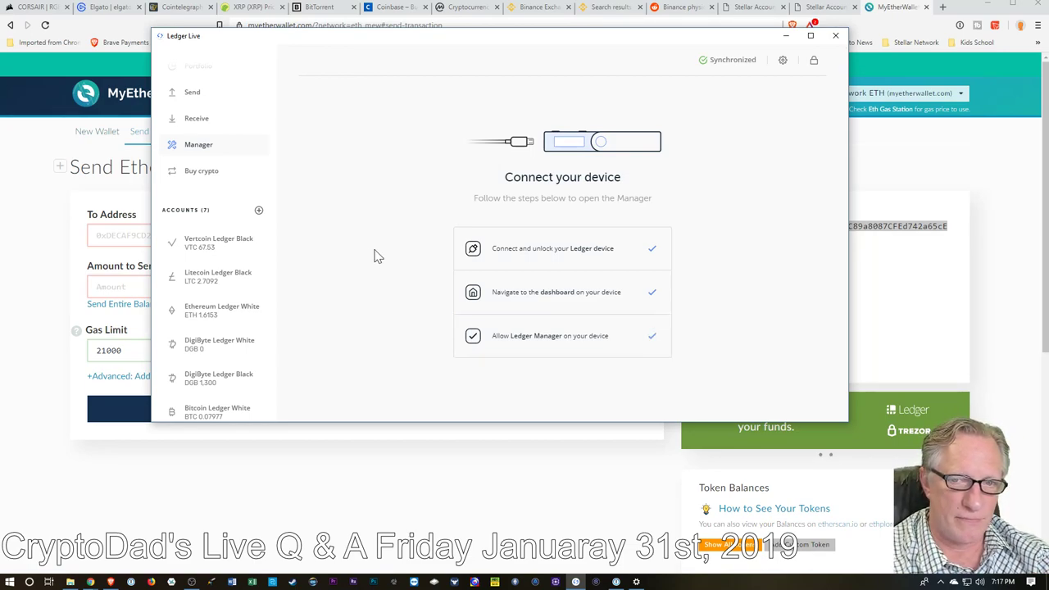
scroll(644, 311, "down", 3)
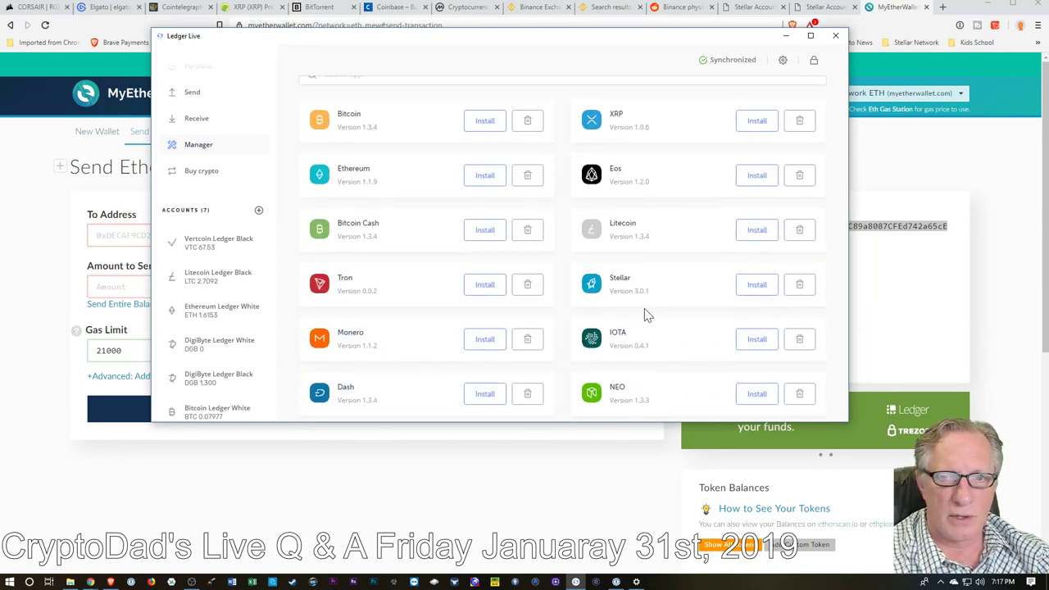
scroll(644, 312, "down", 1)
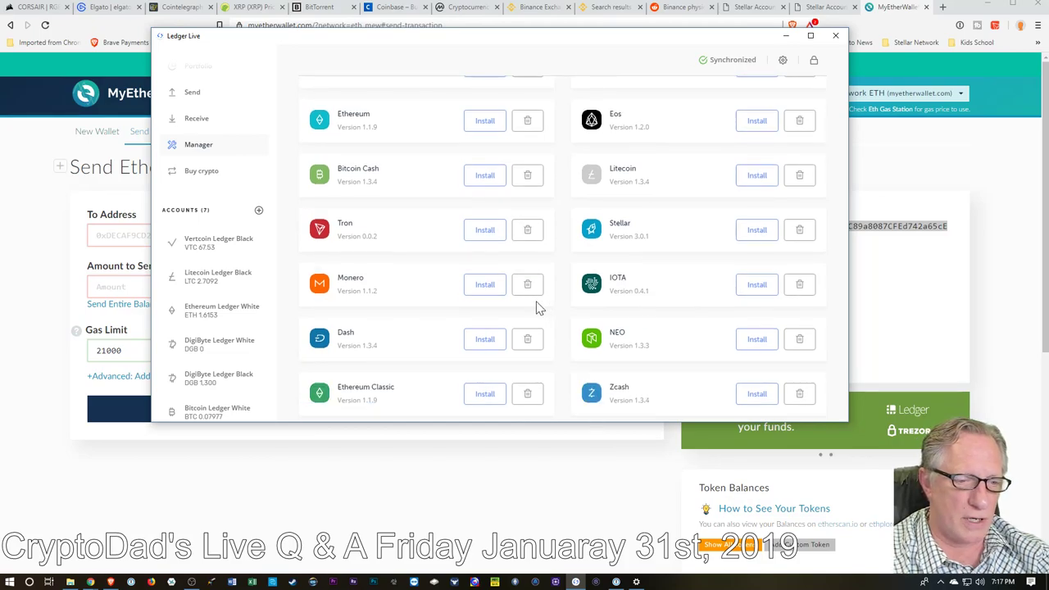
left_click(528, 231)
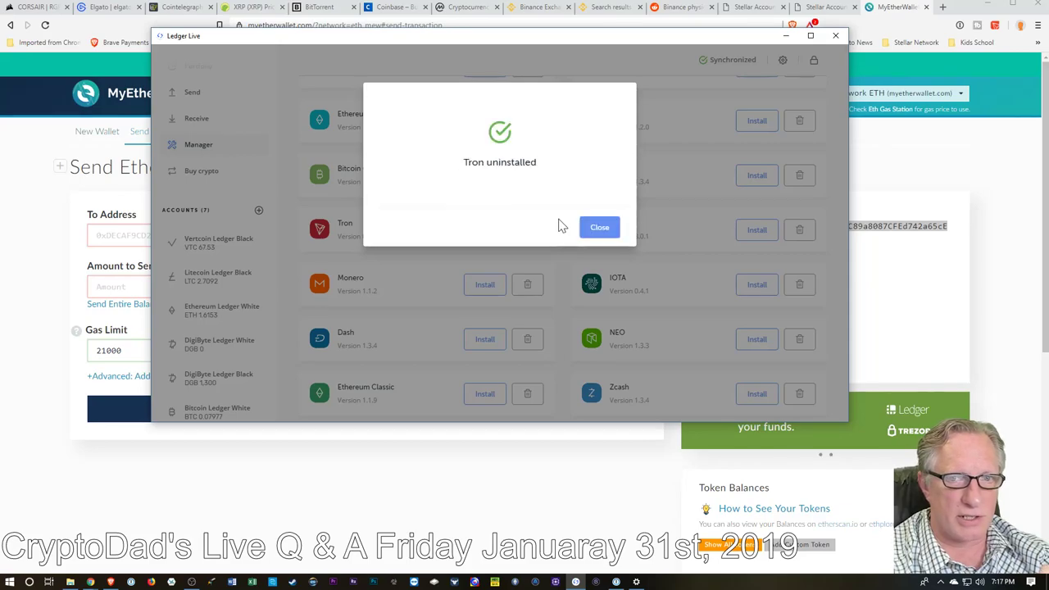
left_click(600, 227)
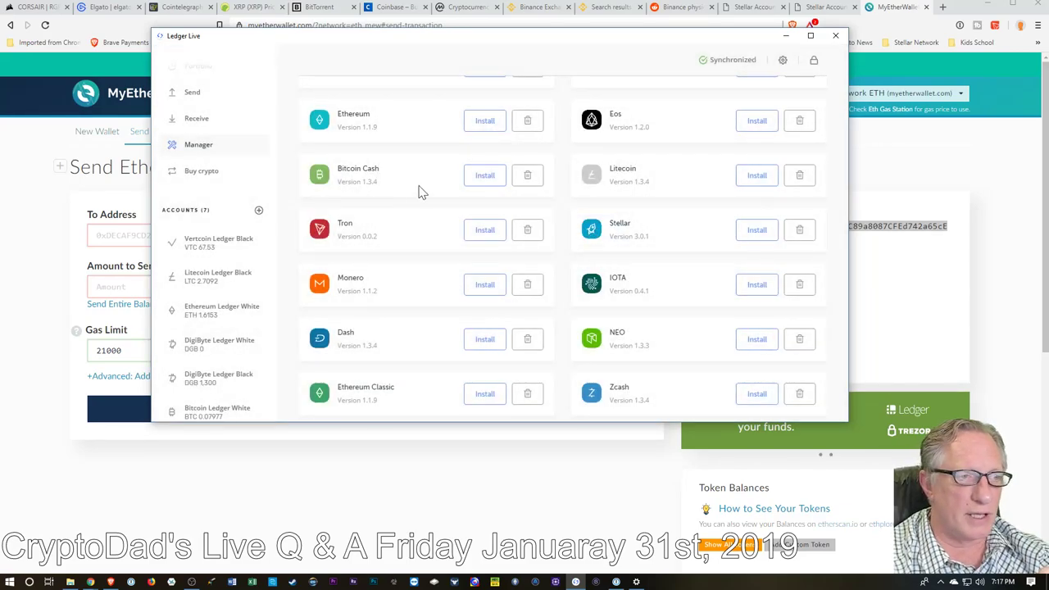
Try to install the Ethereum app on the Ledger device, uninstall Stellar to make space, and install Ethereum.
left_click(485, 123)
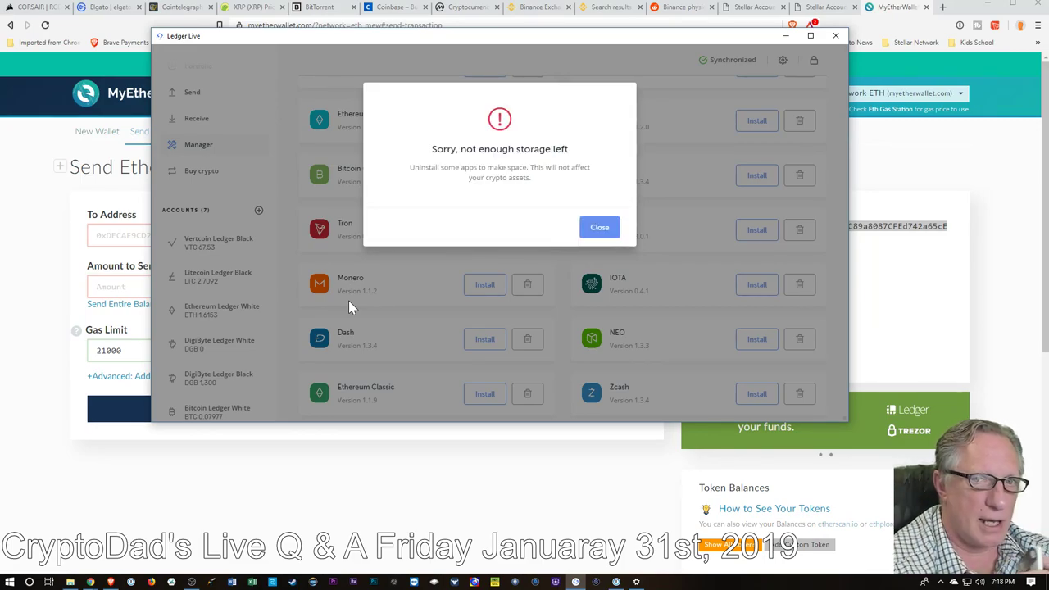
left_click(599, 227)
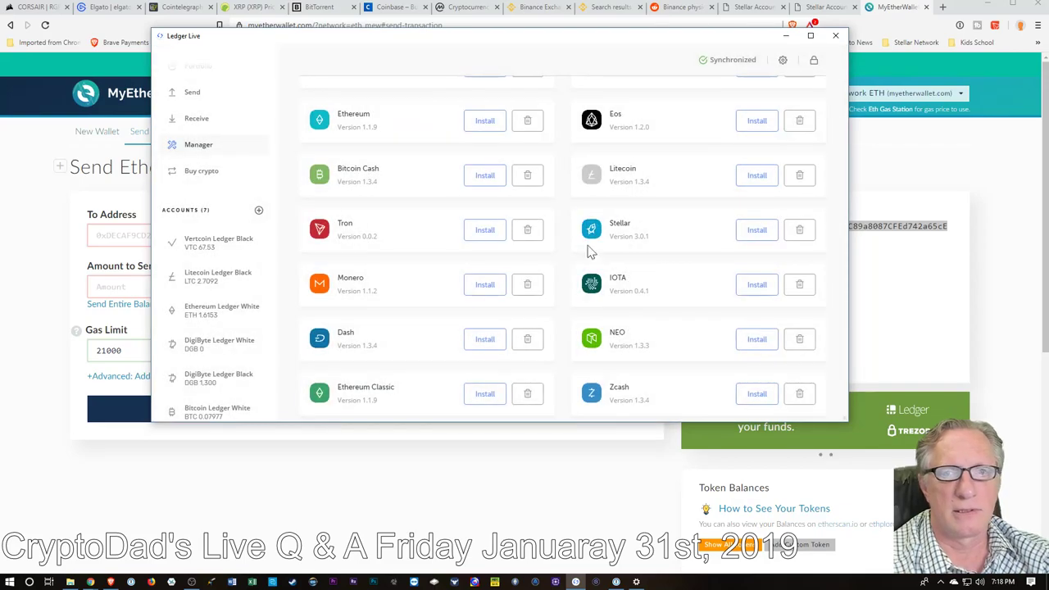
left_click(800, 233)
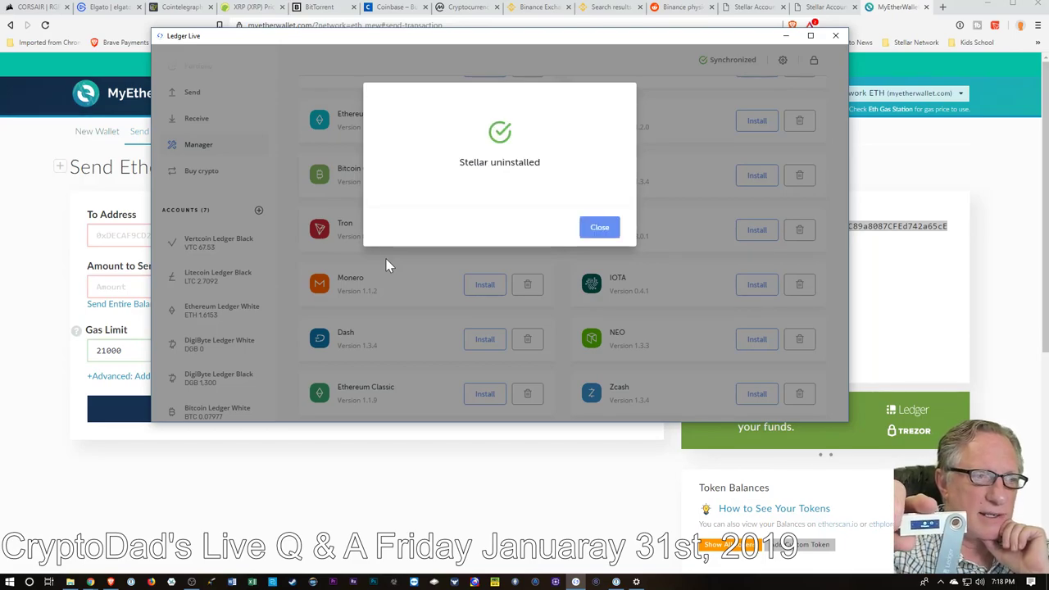
left_click(599, 229)
left_click(488, 131)
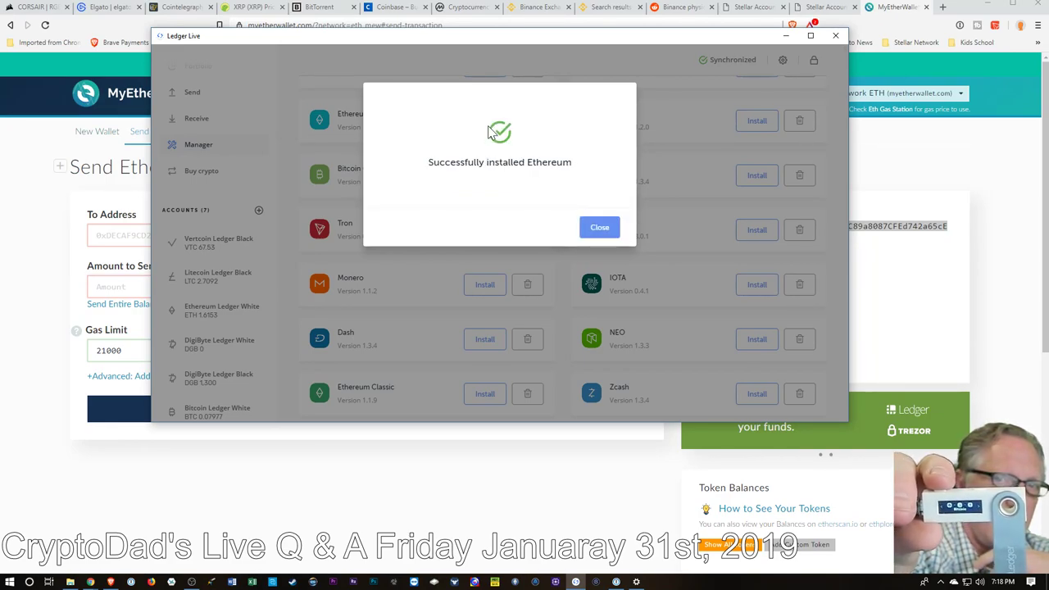
left_click(611, 228)
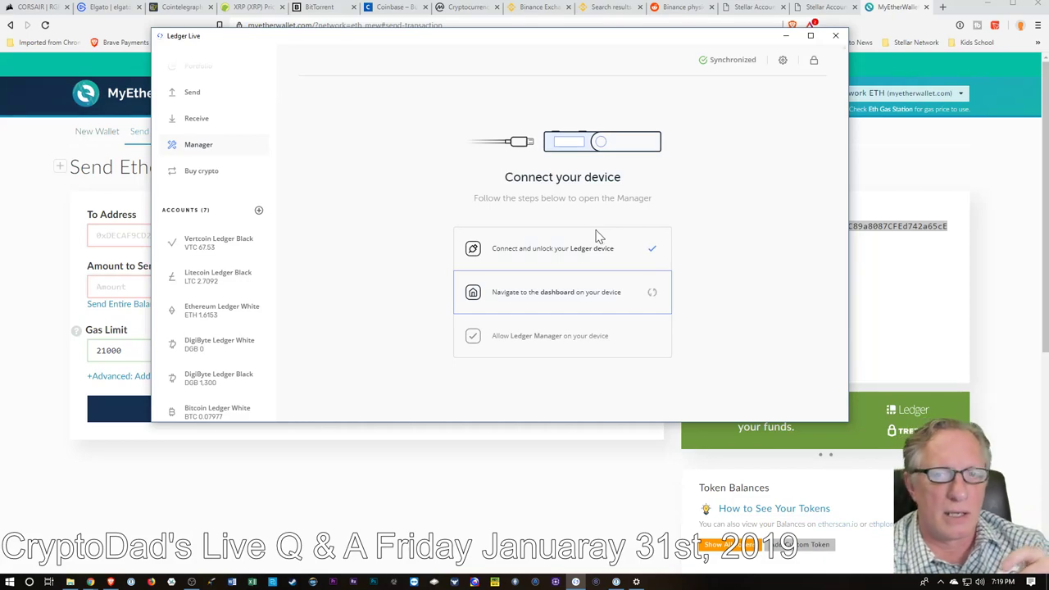
Open the Ethereum Ledger White account and fill in a send of 0.3 ETH to the copied Trezor address.
left_click(207, 319)
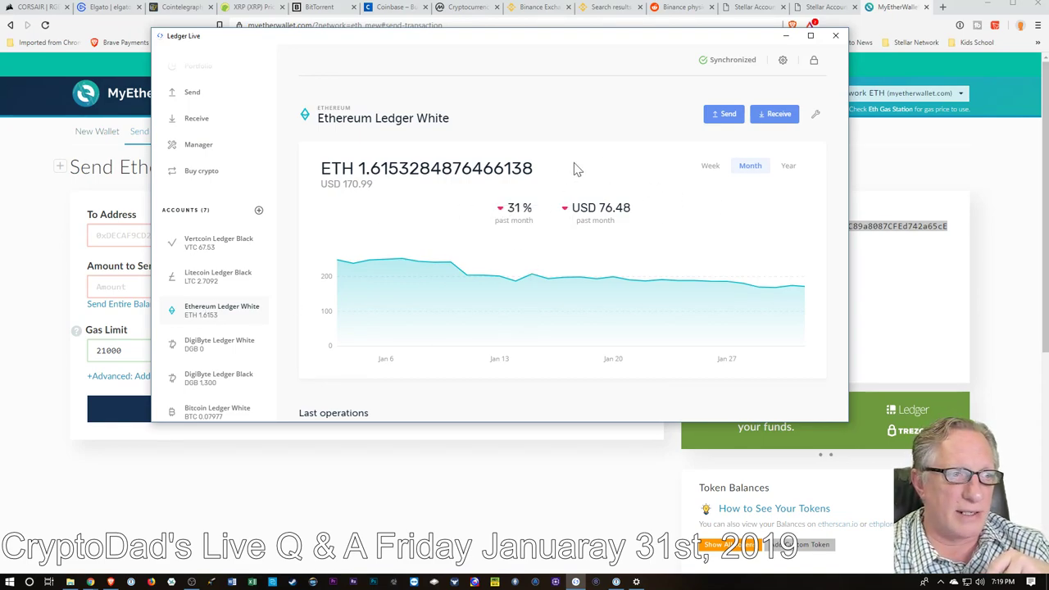
left_click(777, 116)
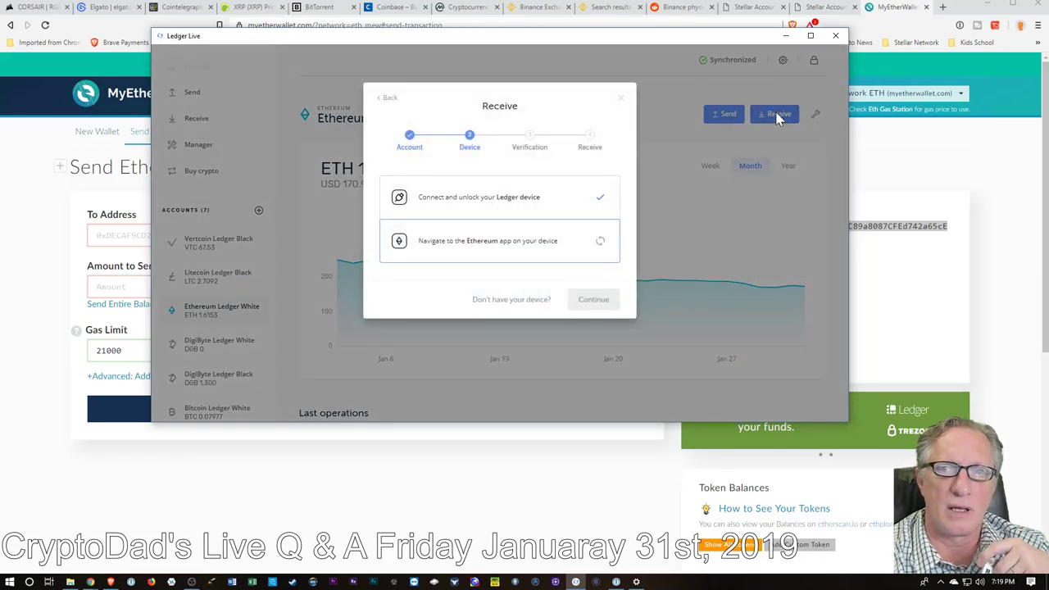
left_click(622, 98)
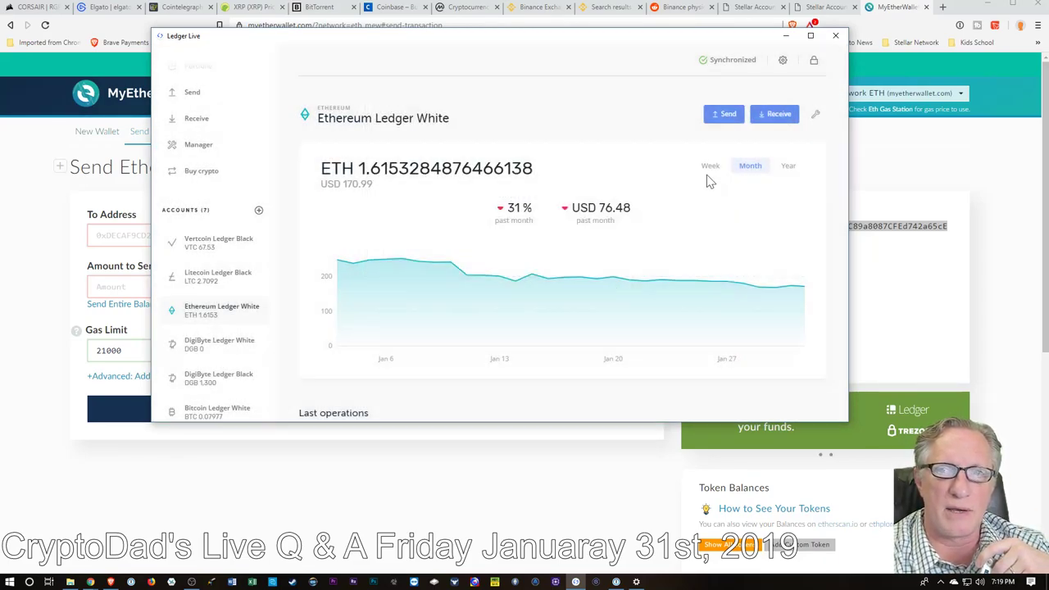
left_click(723, 114)
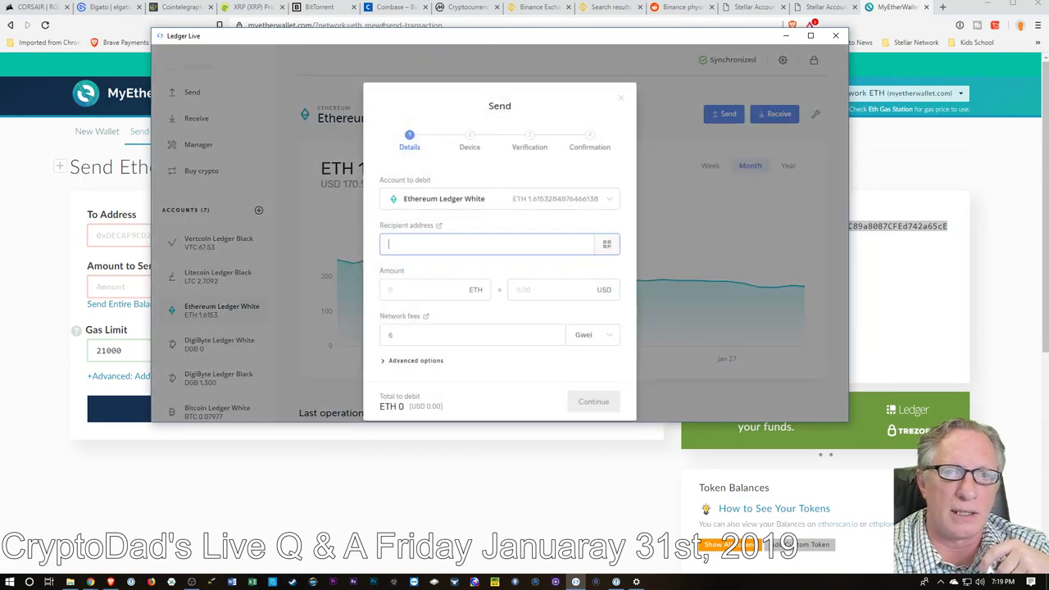
right_click(405, 251)
left_click(419, 270)
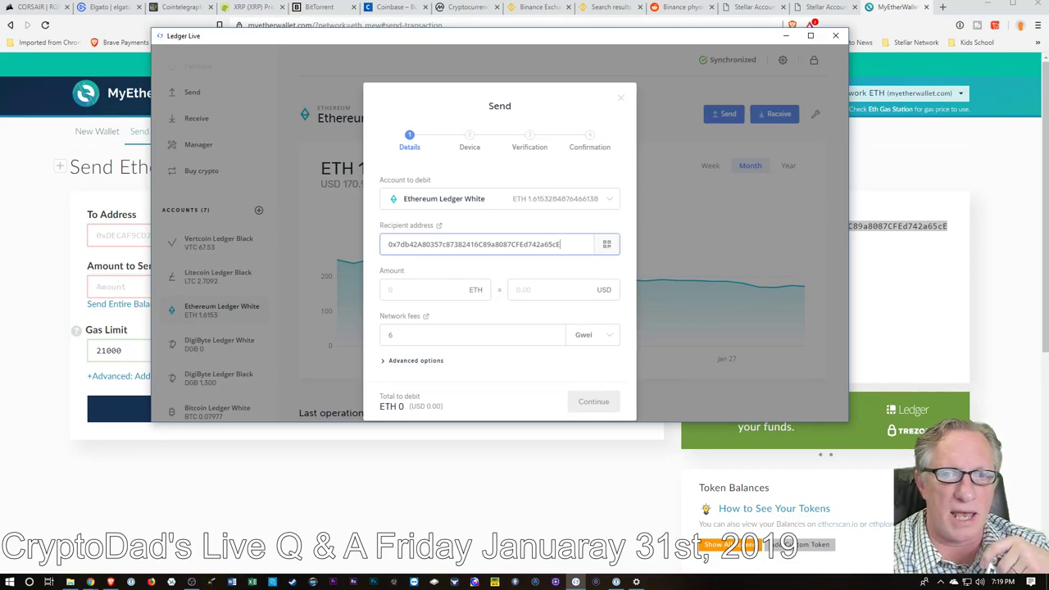
left_click(424, 288)
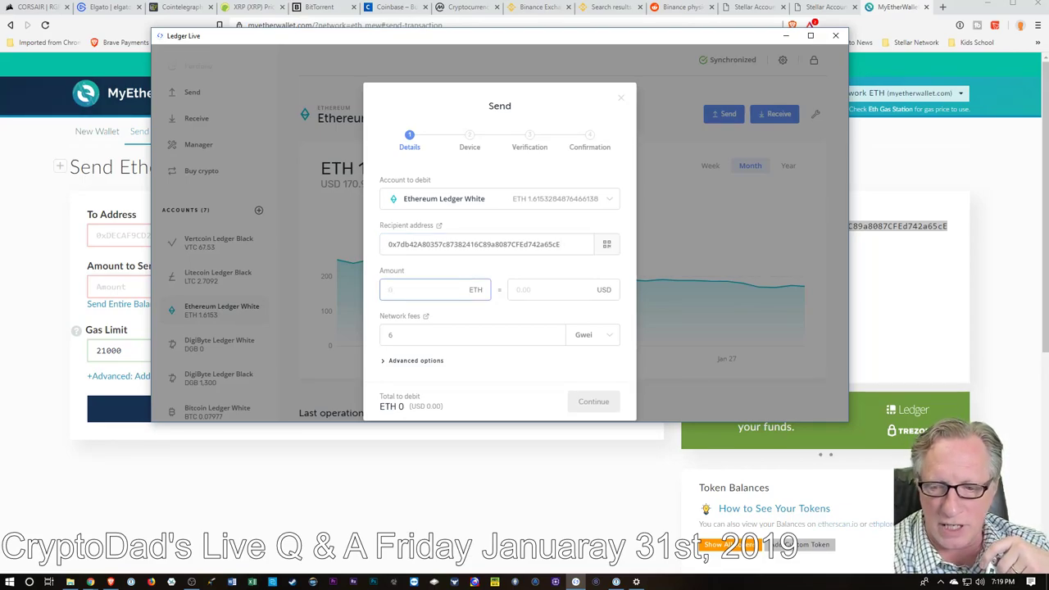
type("0.3")
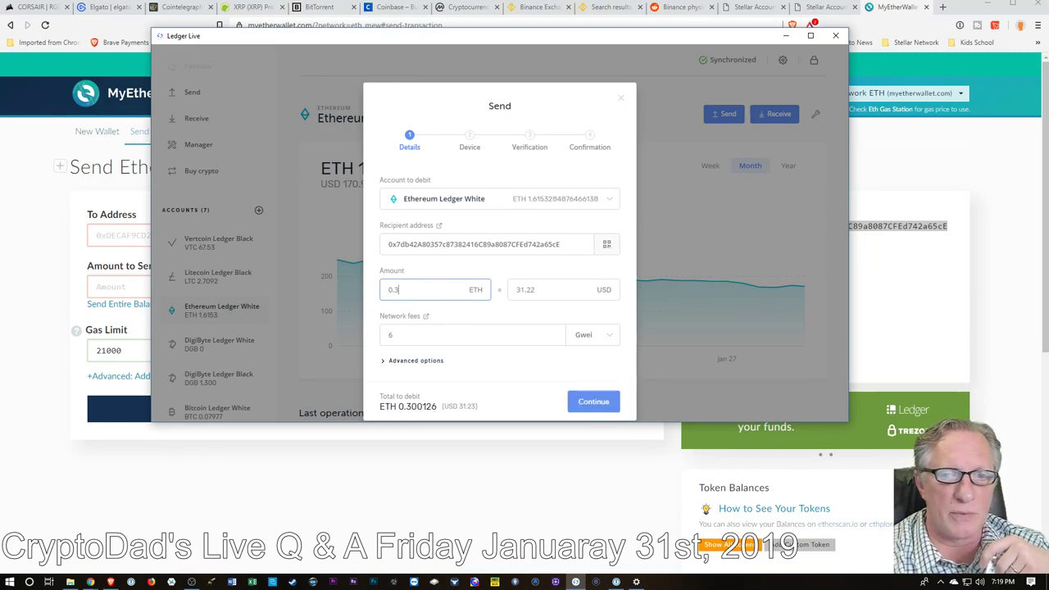
Continue the Ethereum transfer through the Ledger device verification, then view the sent operation's details and close them.
left_click(596, 403)
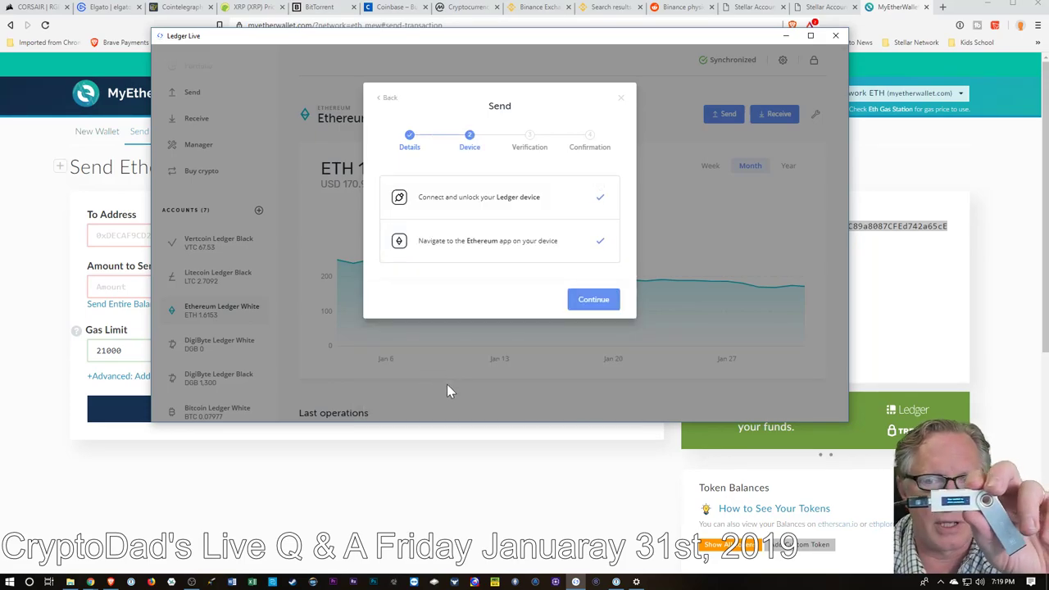
left_click(598, 301)
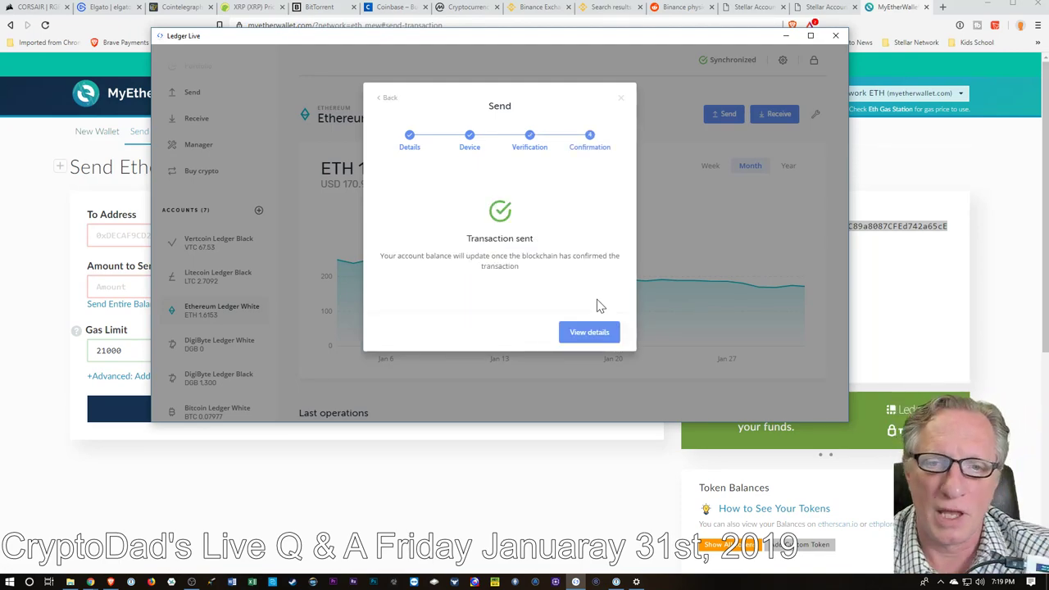
left_click(596, 335)
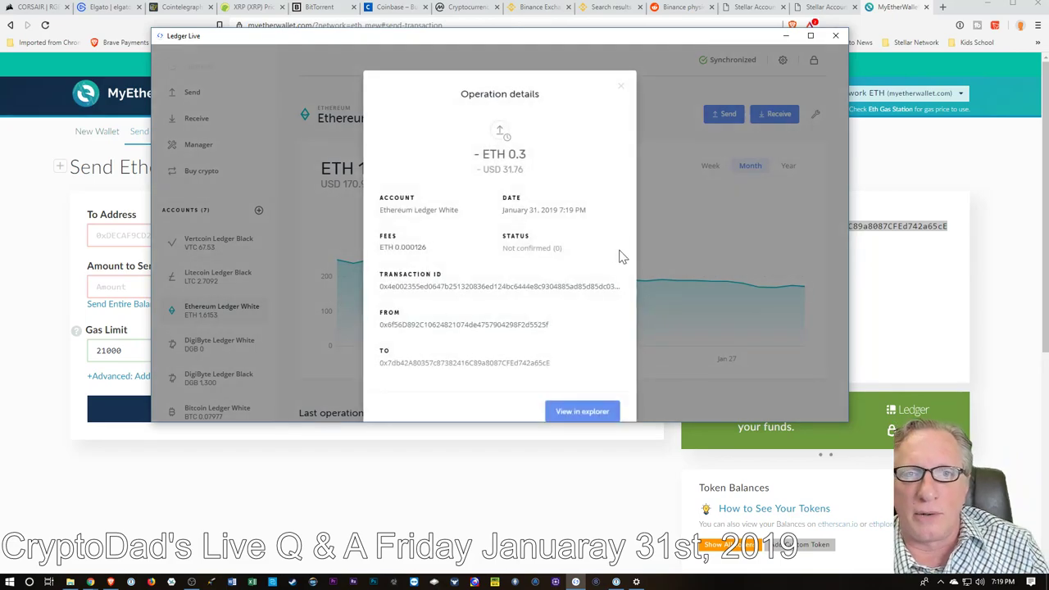
left_click(620, 87)
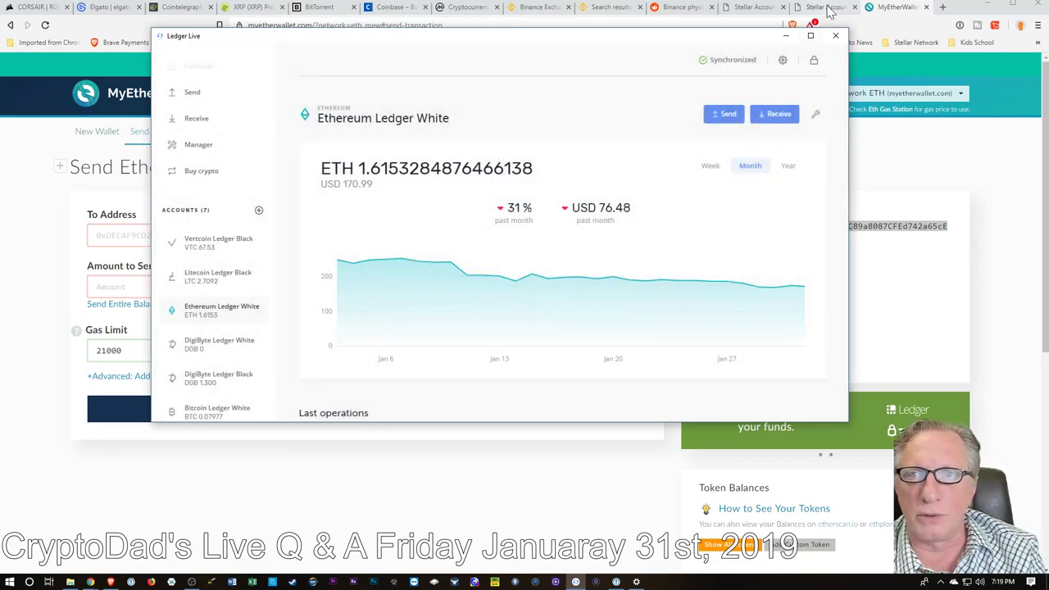
Switch to MyEtherWallet, reload the page, reconnect with TREZOR, and allow the export of the Ethereum public key.
left_click(889, 12)
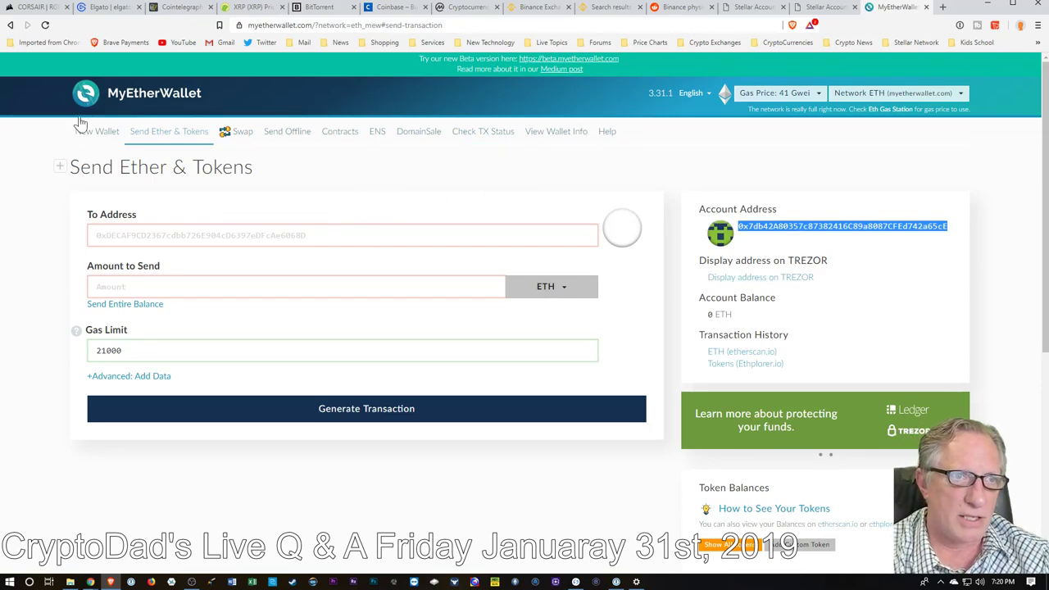
left_click(46, 27)
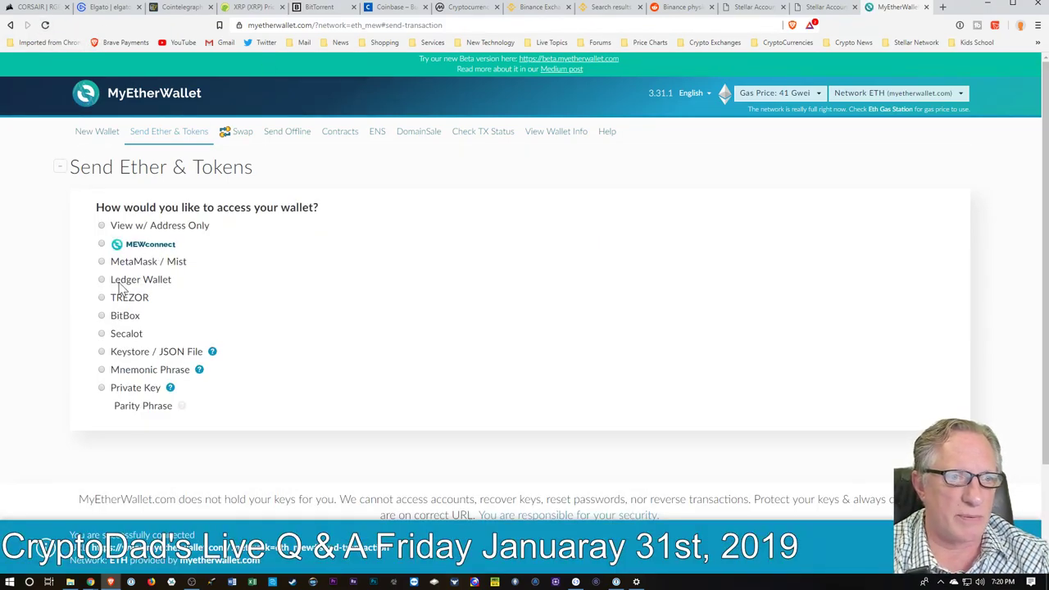
left_click(103, 298)
left_click(433, 322)
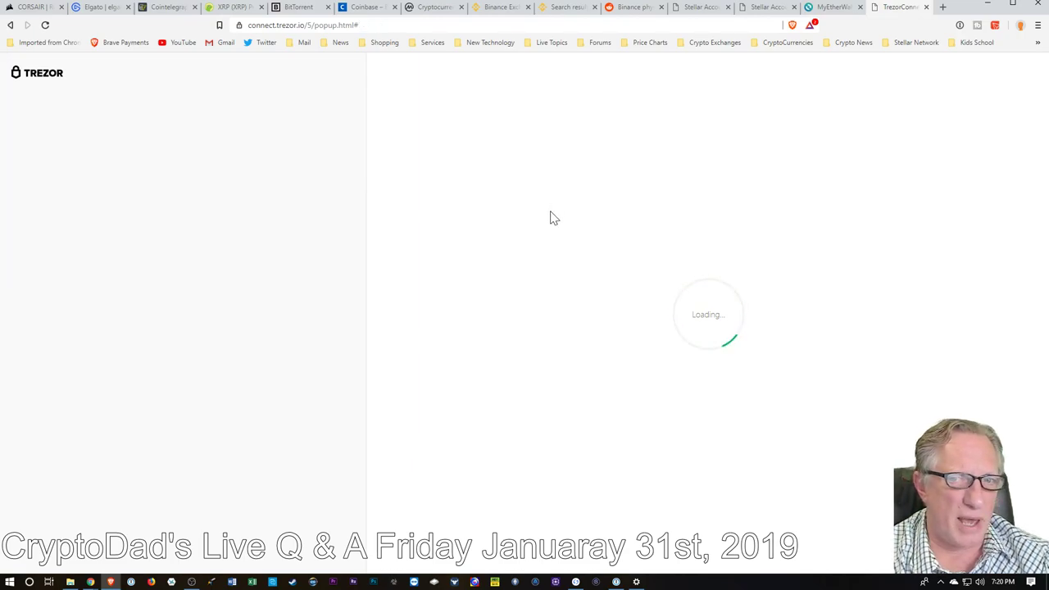
left_click(717, 397)
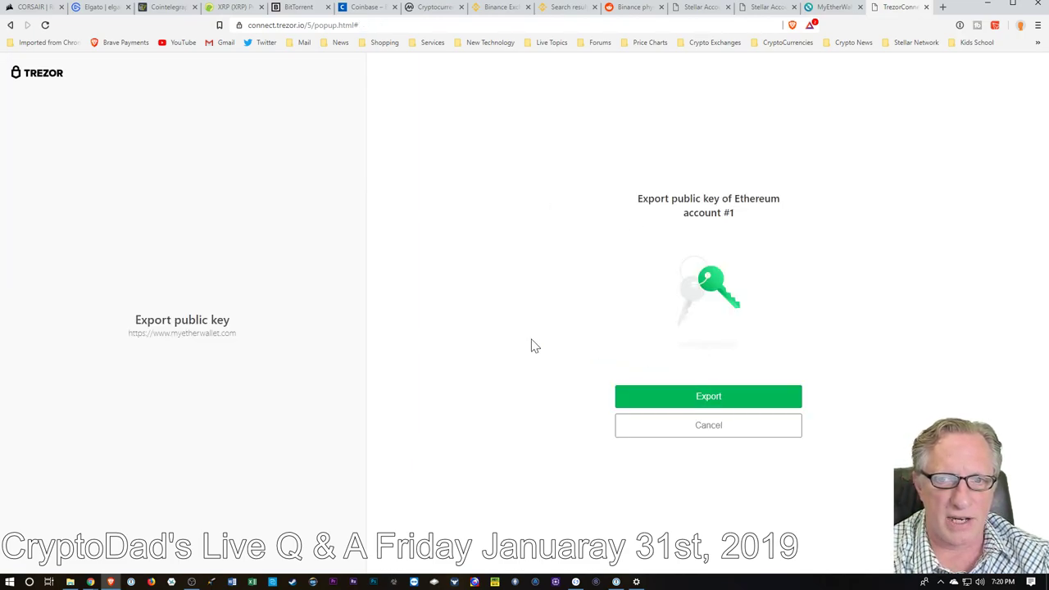
left_click(717, 402)
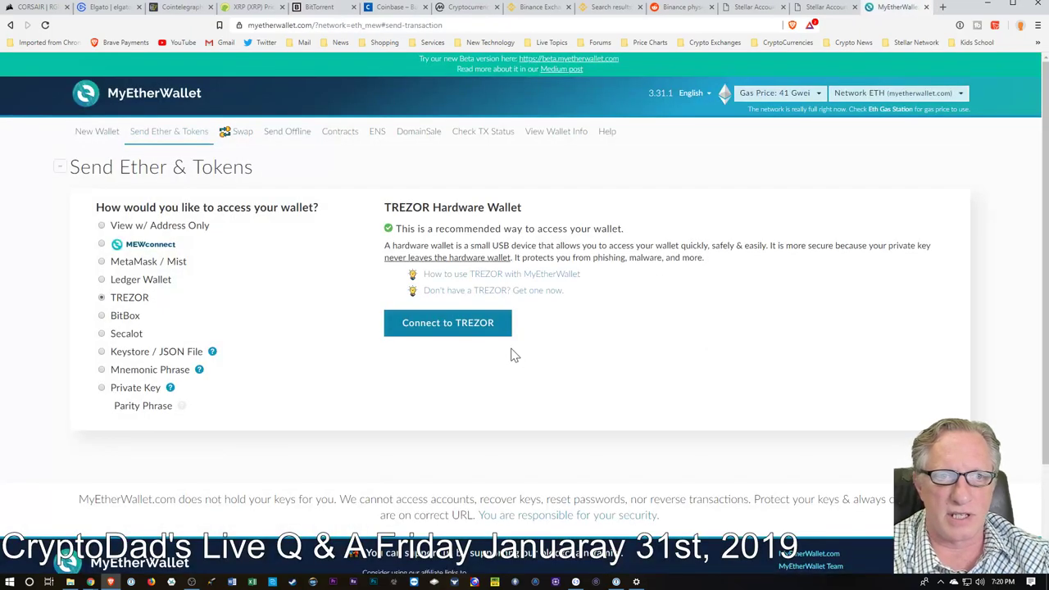
Unlock the Trezor's Ethereum wallet and check its account balance.
scroll(205, 291, "up", 1)
scroll(639, 418, "down", 1)
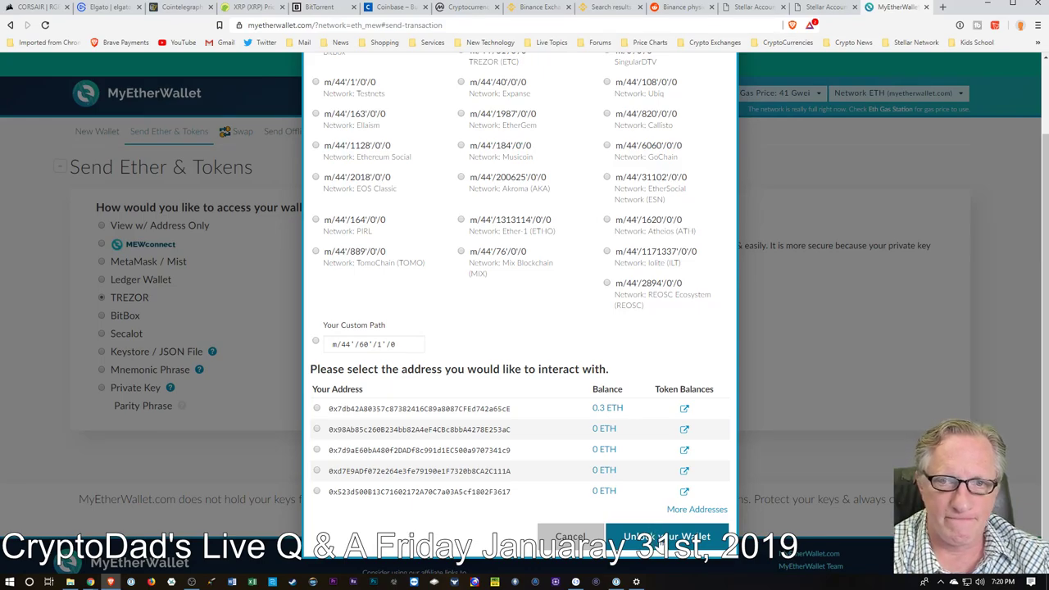
left_click(658, 537)
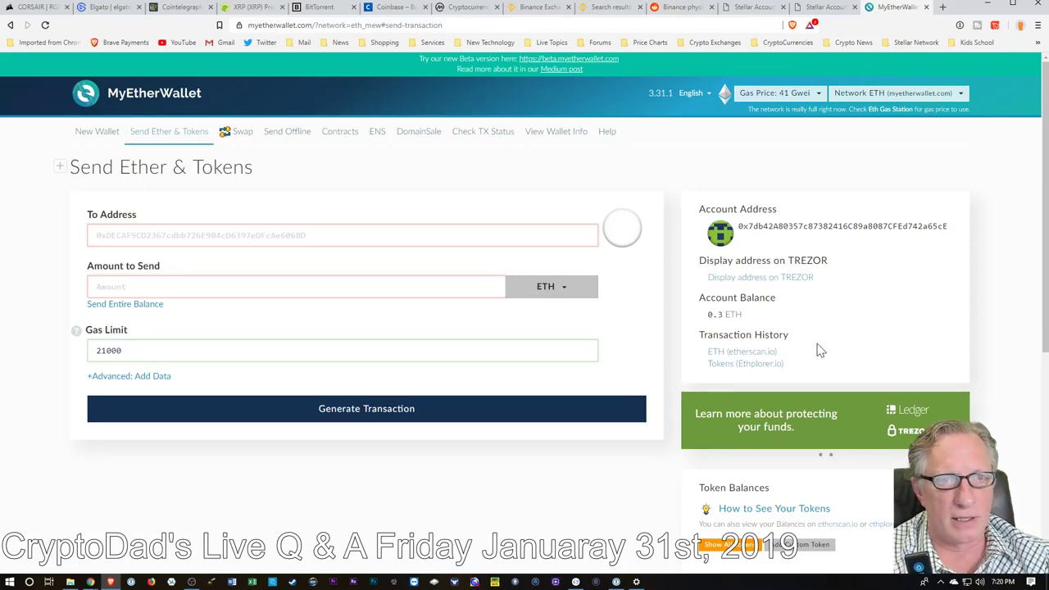
scroll(523, 403, "down", 1)
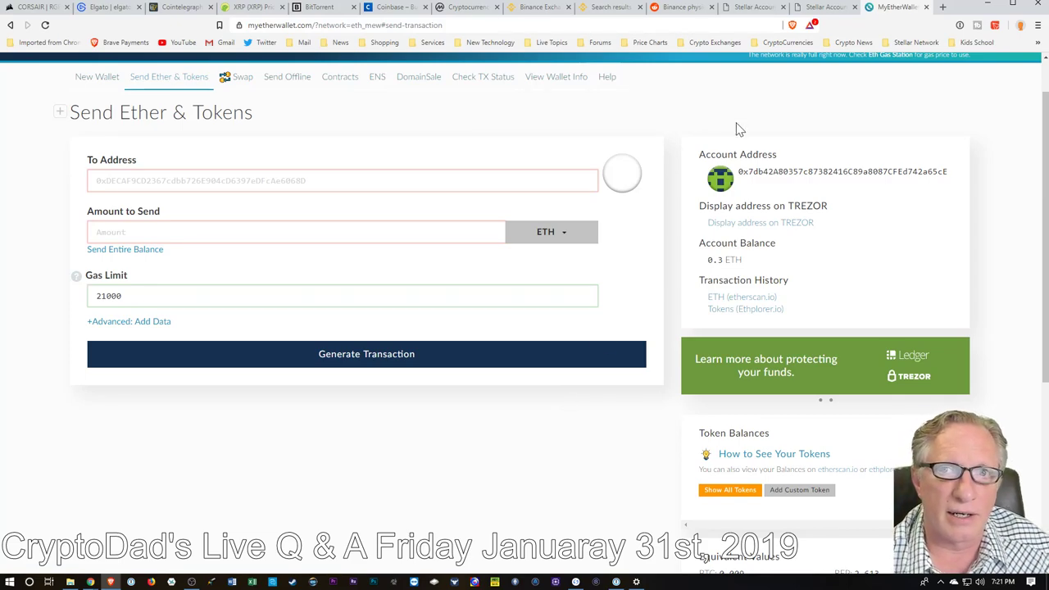
Search the web for "bitcoin hack" in the Binance search results tab and open Cointelegraph's report on the New Zealand Cryptopia exchange hack.
left_click(610, 15)
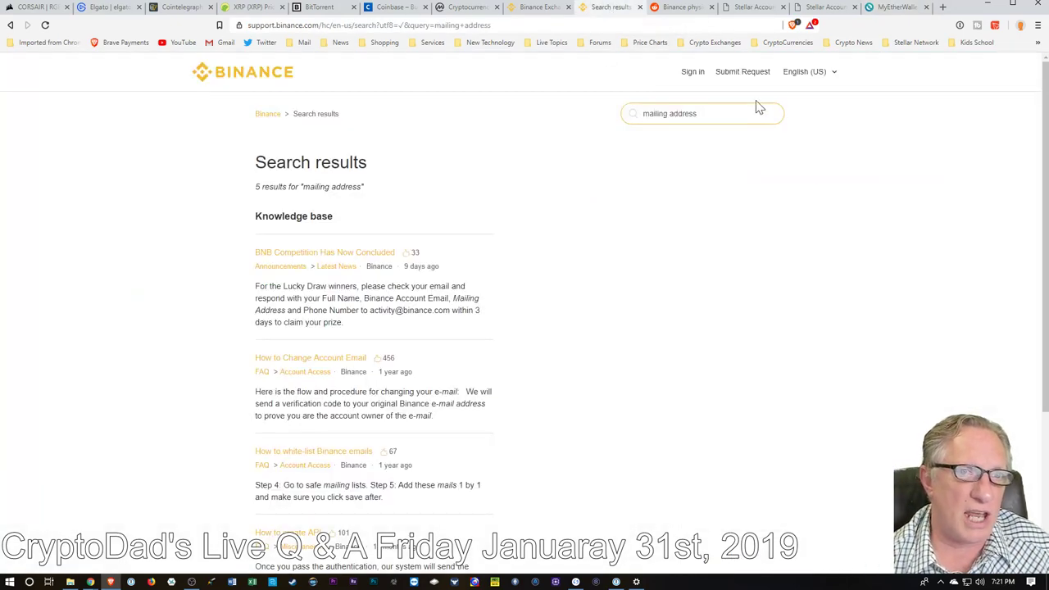
key("ctrl+l")
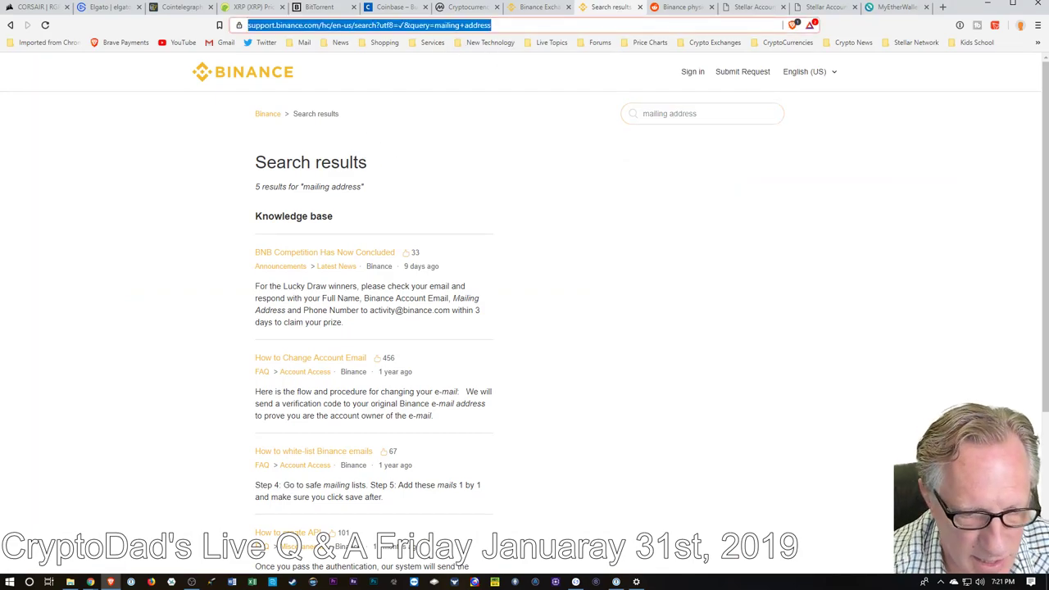
type("bit")
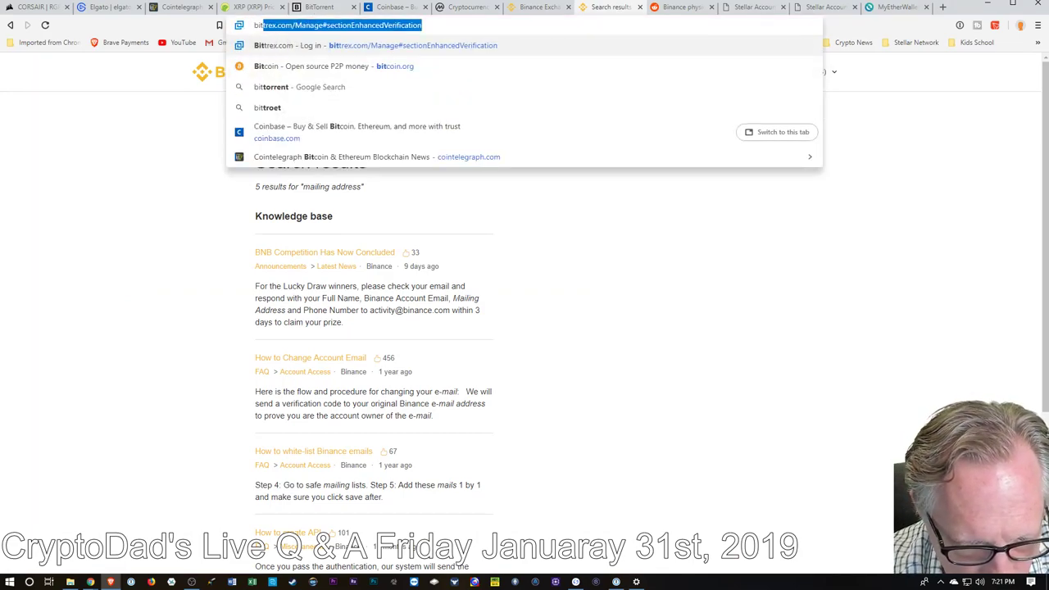
type("coin hack")
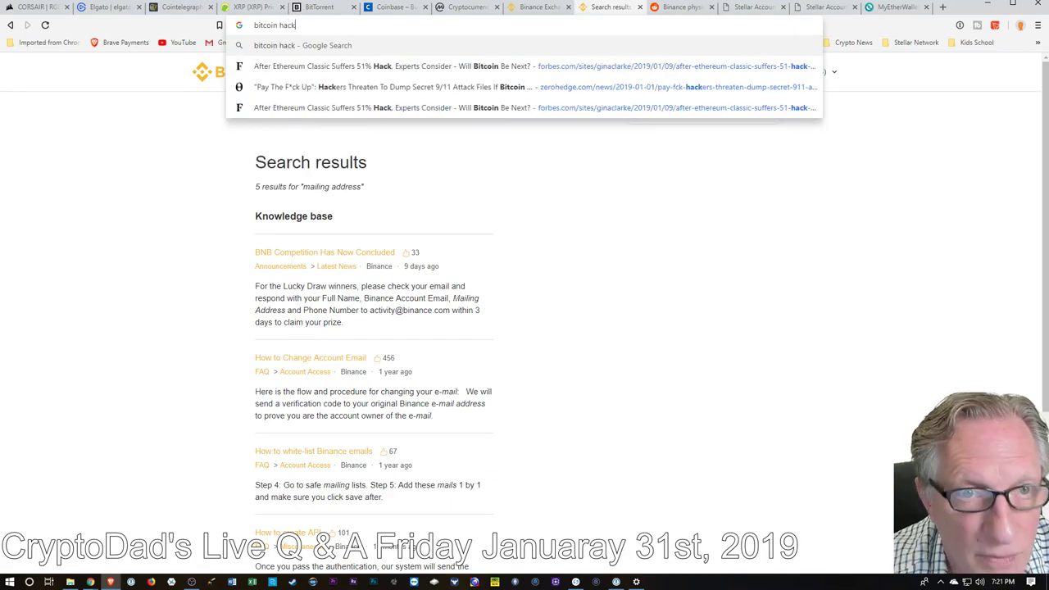
key("Return")
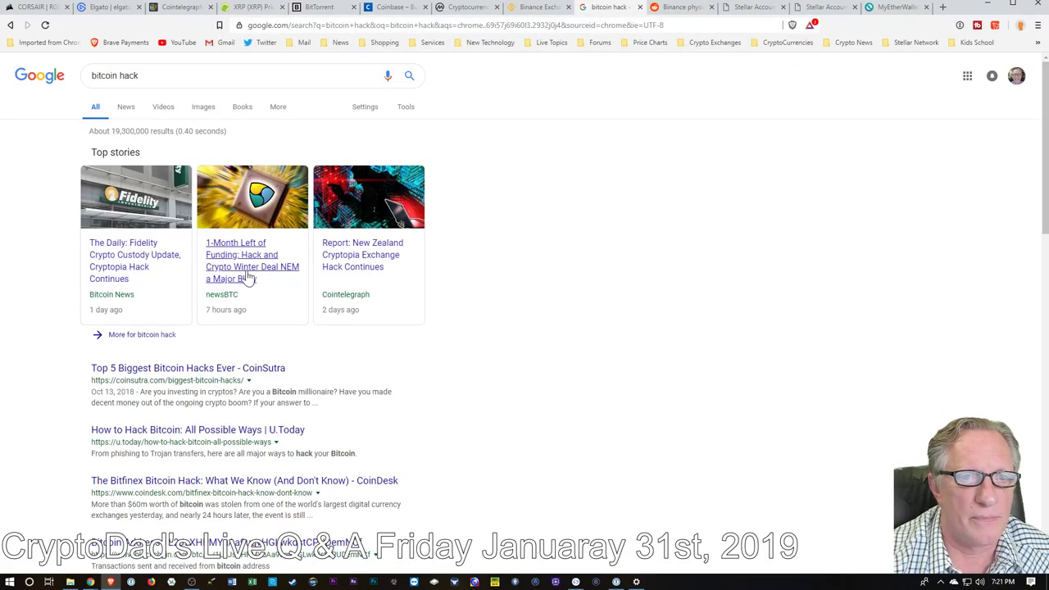
left_click(371, 260)
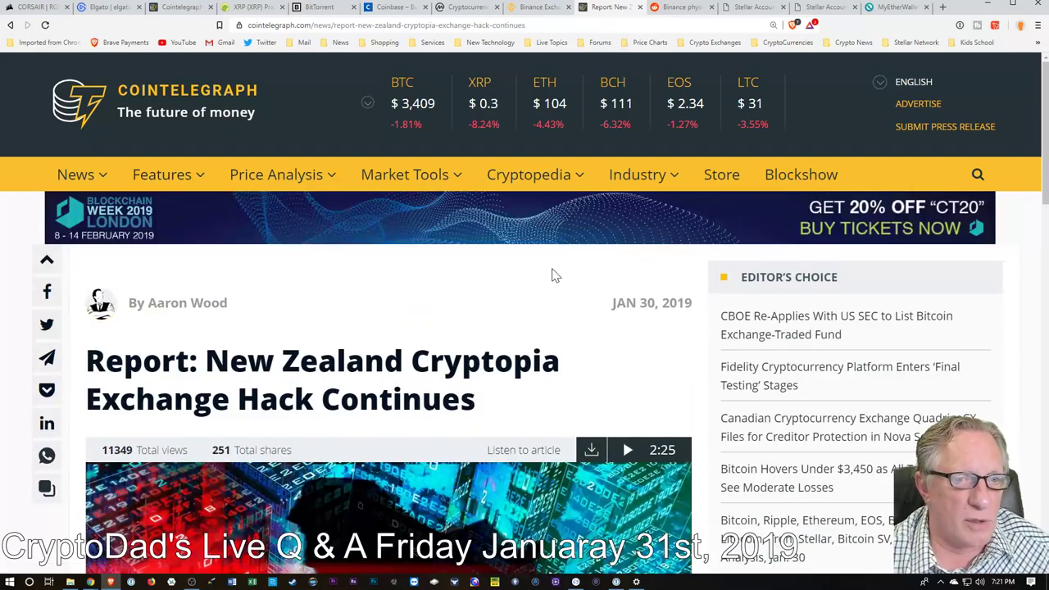
Read through the Cryptopia exchange hack article, from the headline to the closing paragraphs.
scroll(410, 320, "down", 2)
scroll(389, 322, "down", 3)
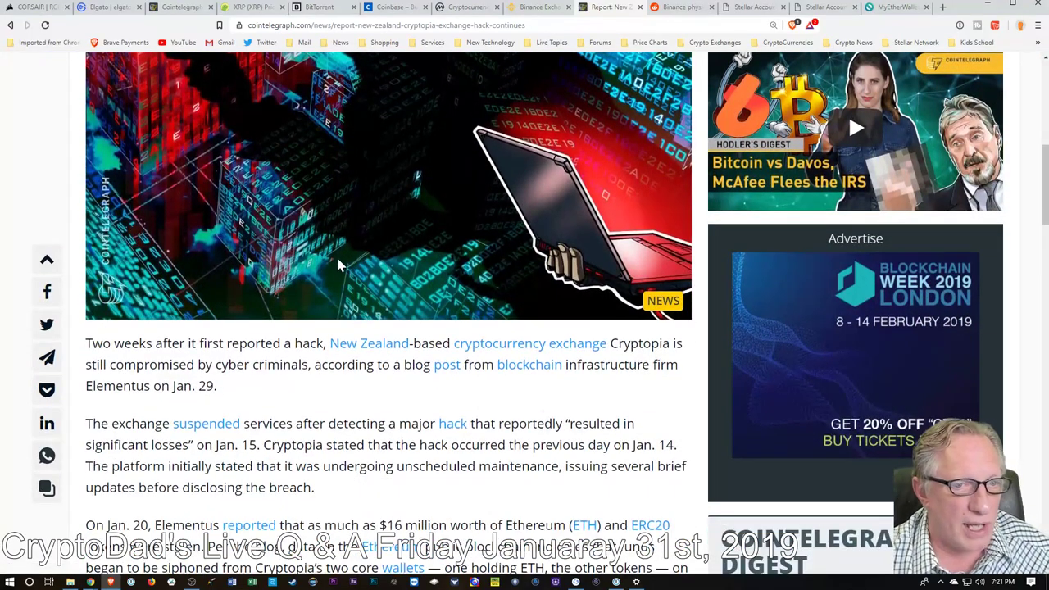
scroll(337, 270, "up", 2)
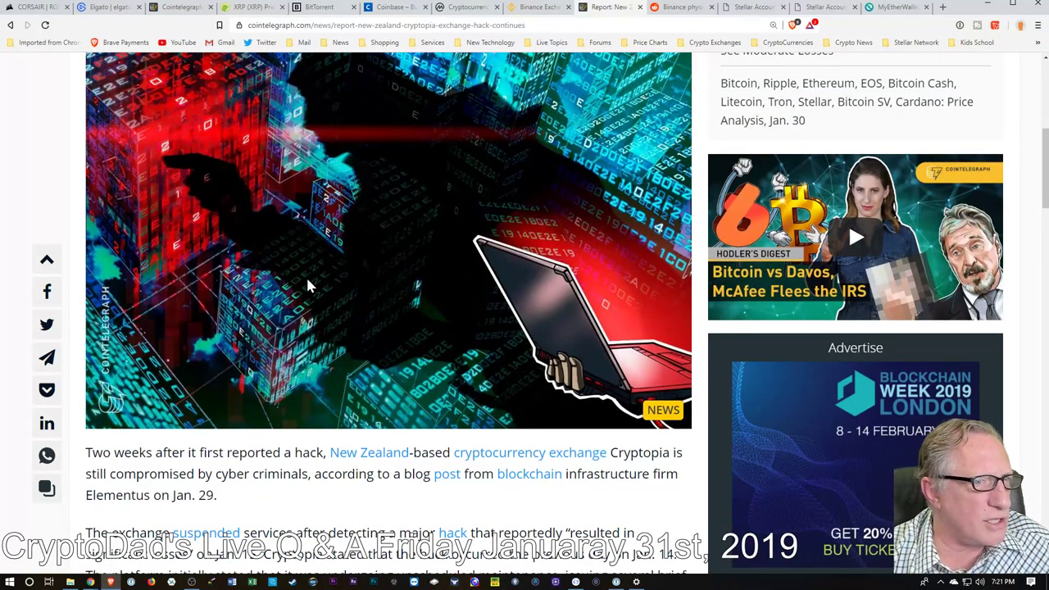
scroll(318, 299, "up", 3)
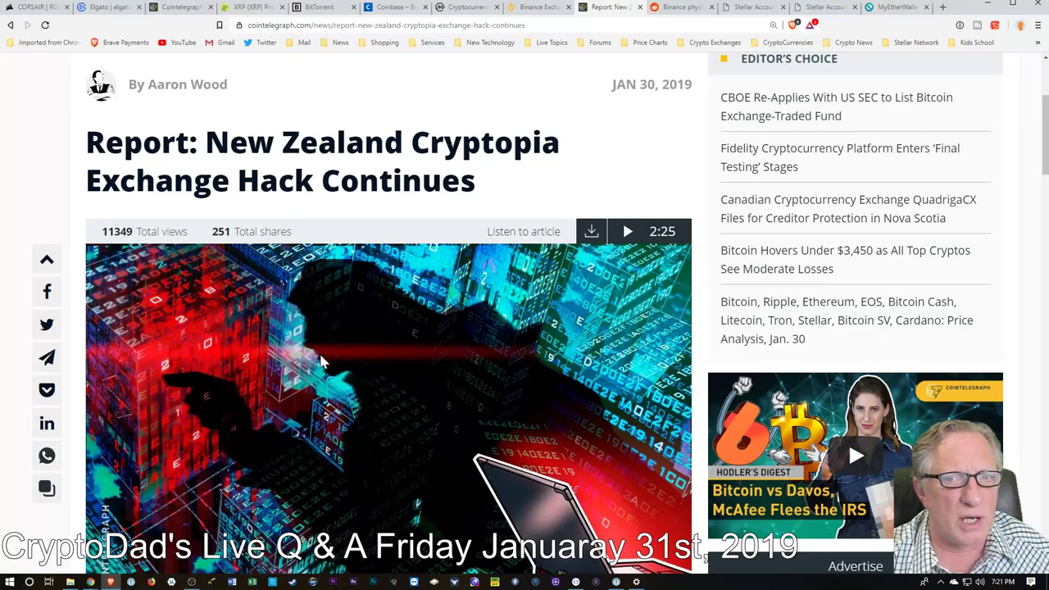
scroll(324, 358, "down", 1)
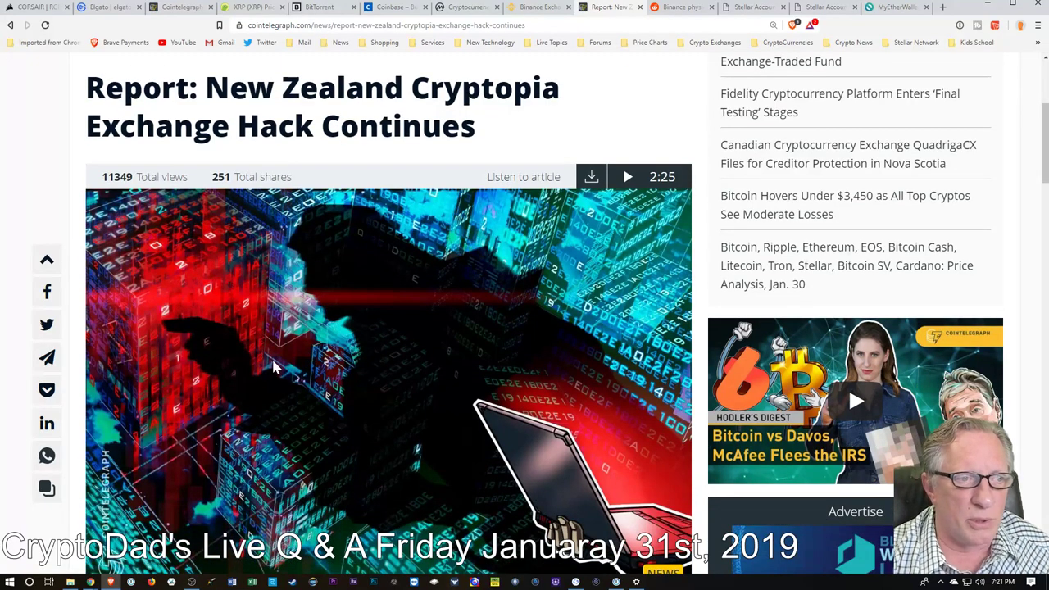
scroll(278, 360, "down", 4)
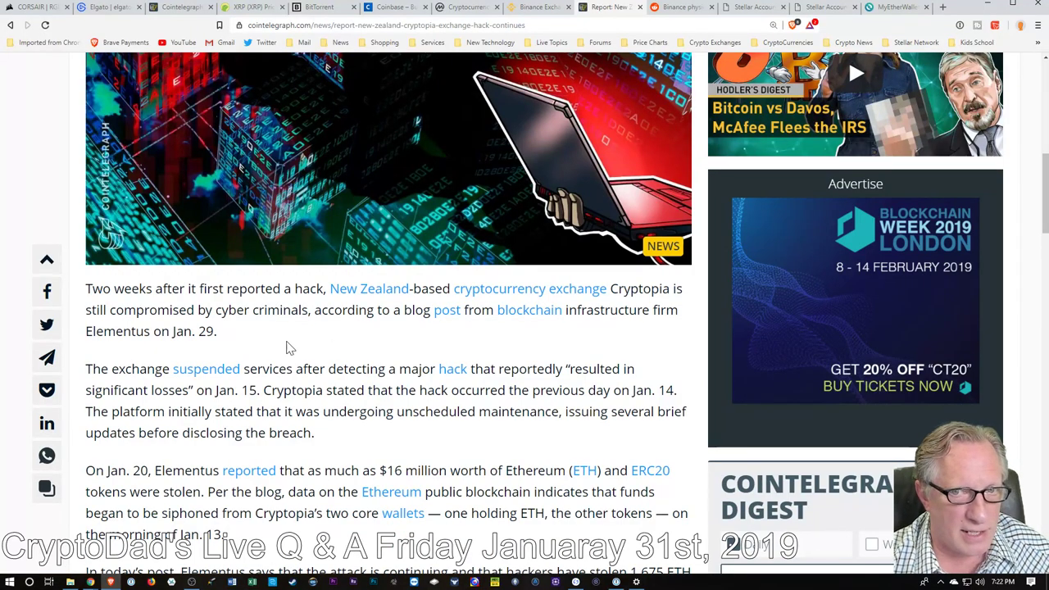
scroll(279, 327, "down", 1)
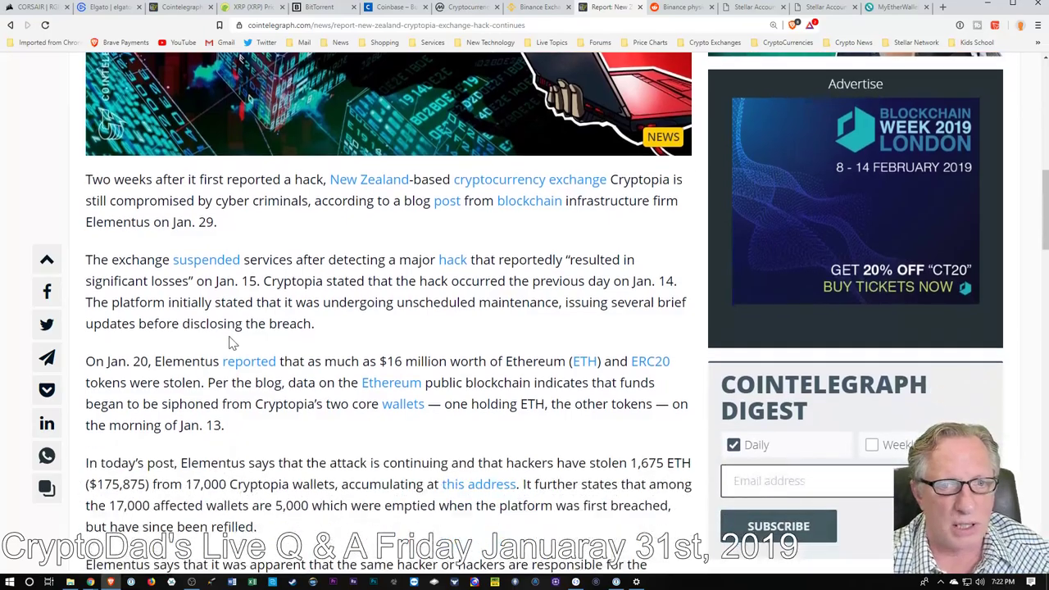
scroll(286, 347, "up", 2)
scroll(286, 346, "down", 11)
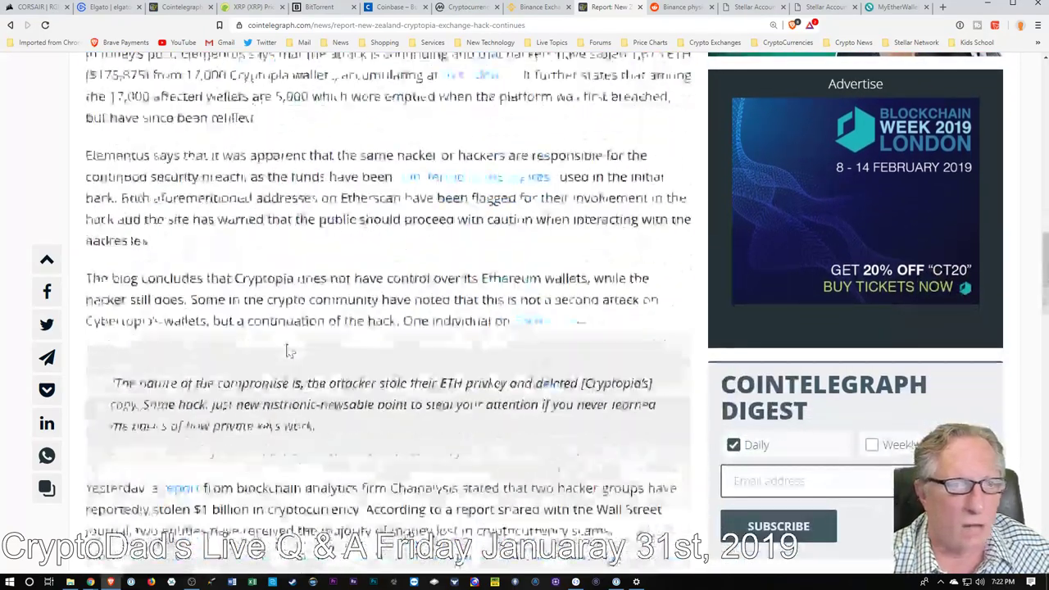
scroll(292, 349, "down", 3)
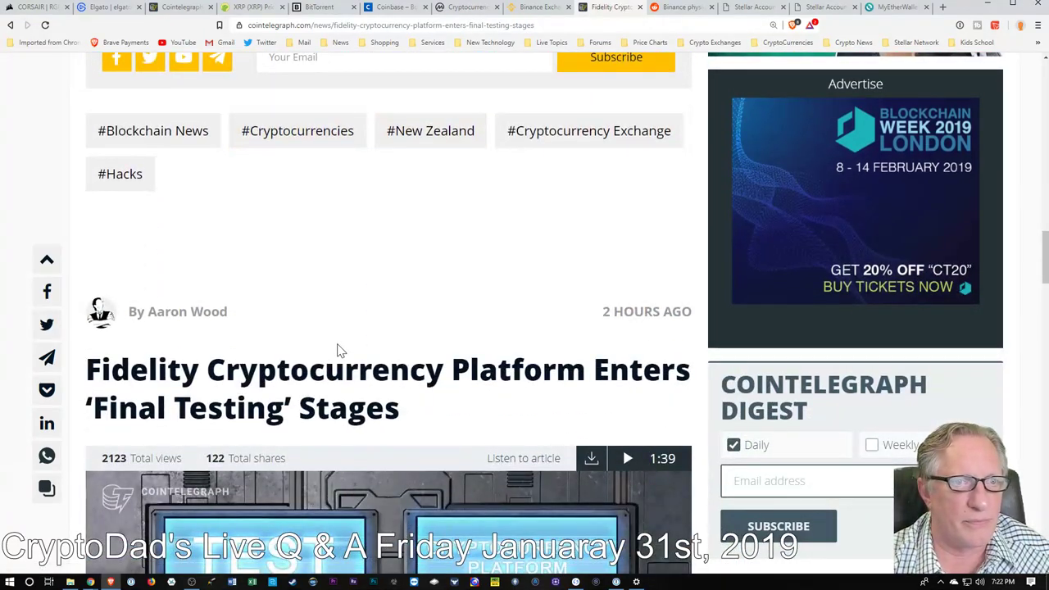
scroll(339, 347, "up", 2)
scroll(385, 371, "up", 3)
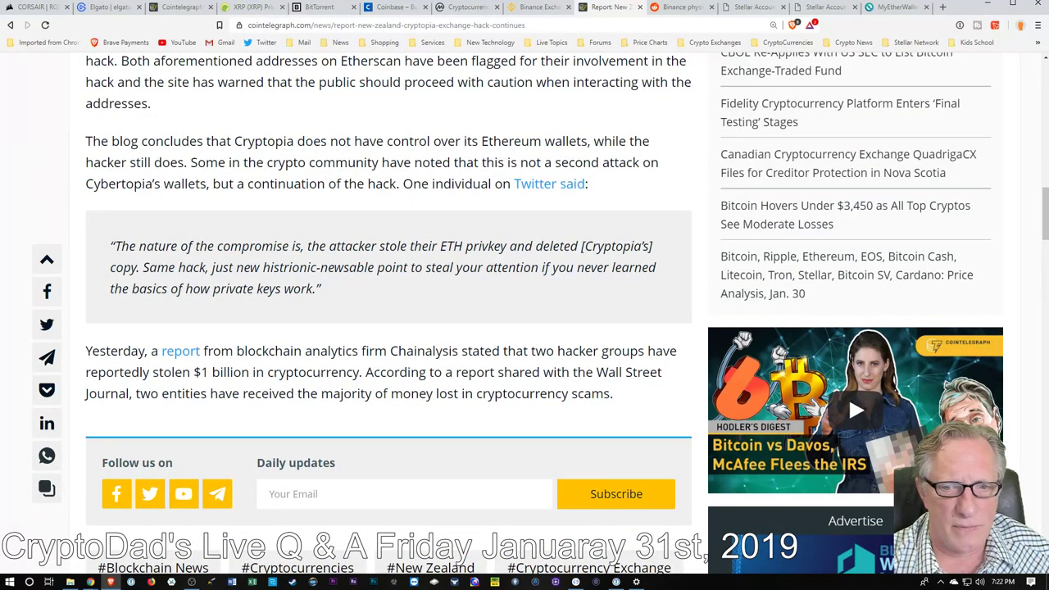
scroll(380, 333, "down", 1)
scroll(369, 327, "down", 2)
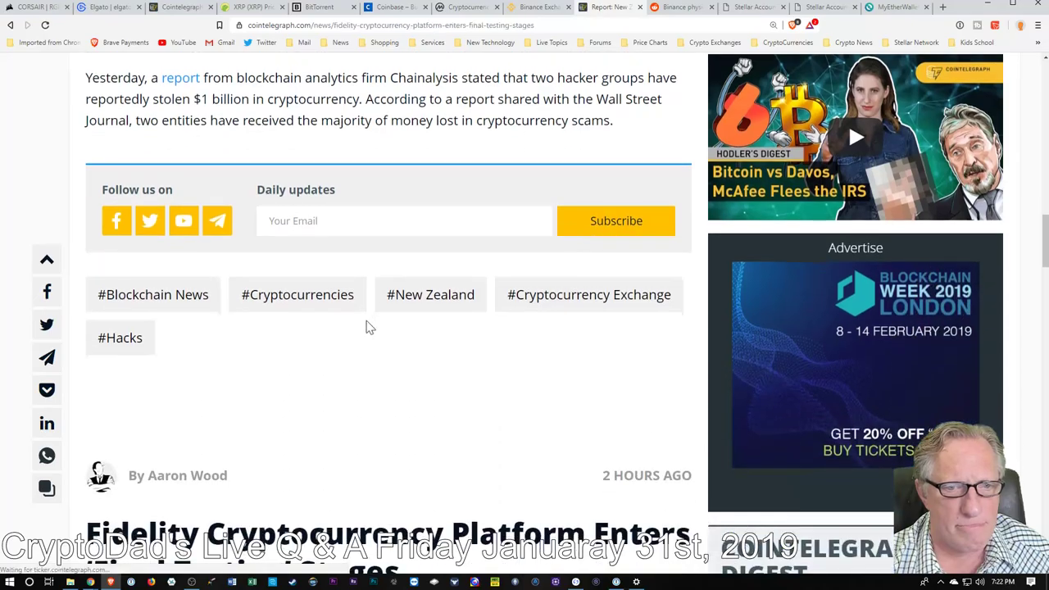
scroll(368, 327, "down", 3)
scroll(369, 361, "up", 9)
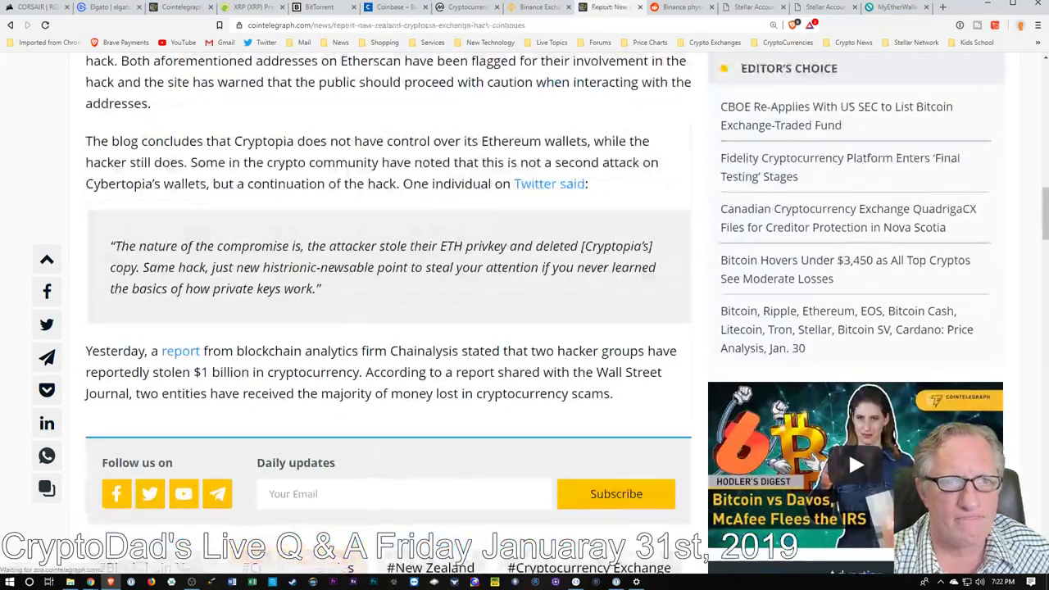
scroll(377, 358, "up", 10)
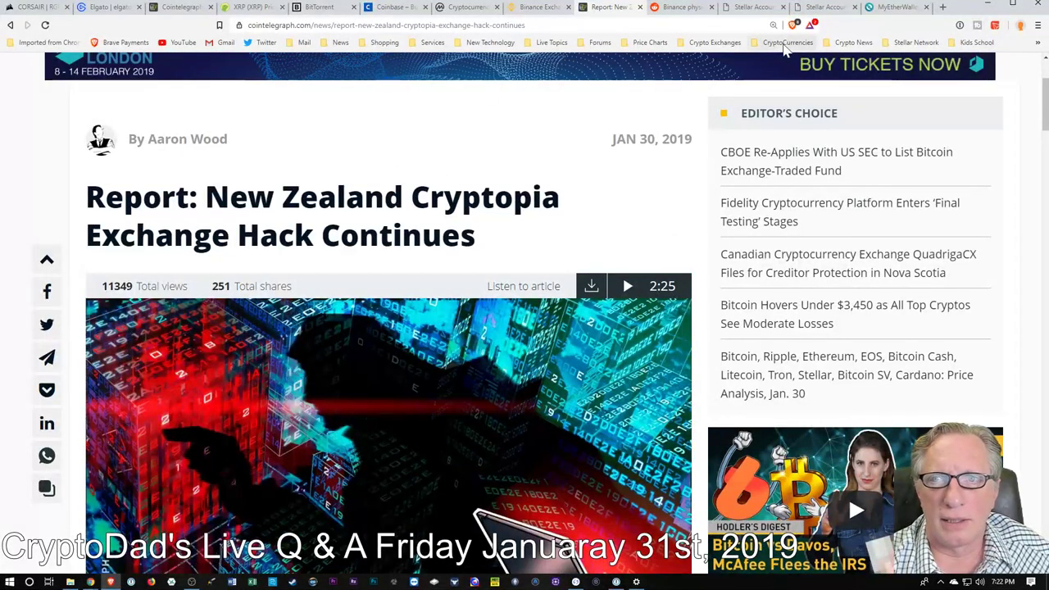
Open the bookmarked Cointelegraph Bitcoin & Ethereum Blockchain News home page.
left_click(757, 43)
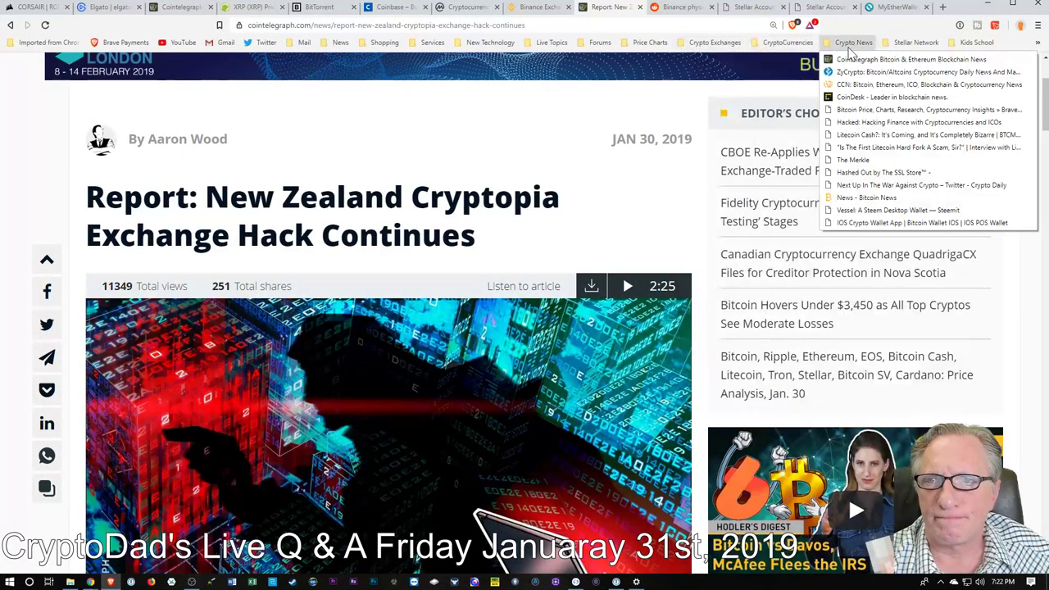
left_click(857, 59)
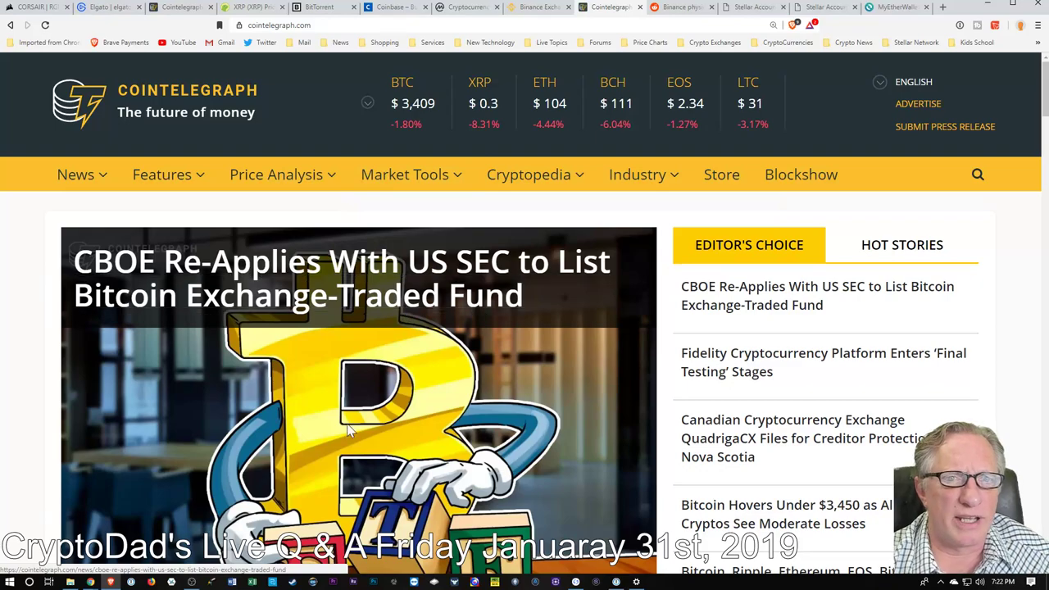